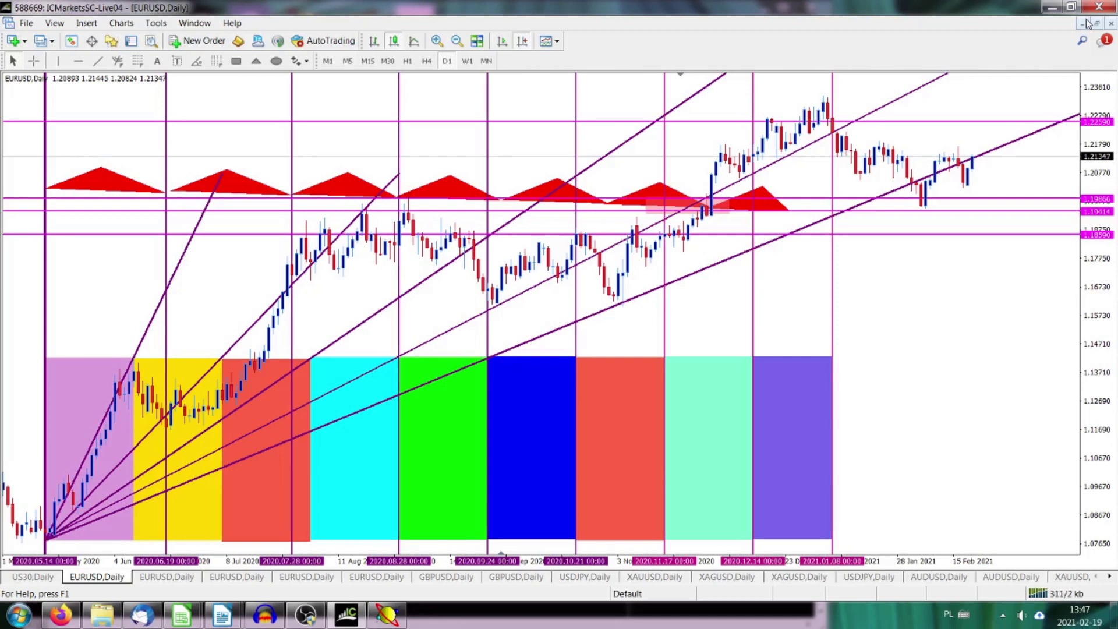
Step: Review the annotated EURUSD daily charts in MetaTrader, the formula in sinus cosinus.ods and the Square361 sheet in SQUERE OF NINE.ods
key(ctrl+Tab)
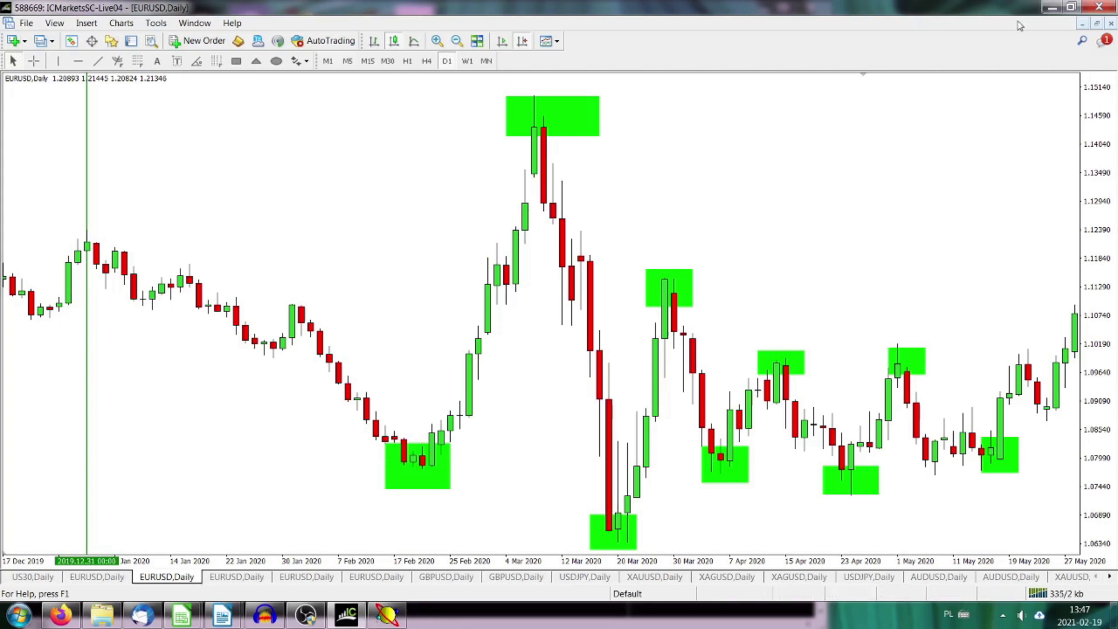
scroll(812, 186, down, 5)
scroll(728, 204, up, 5)
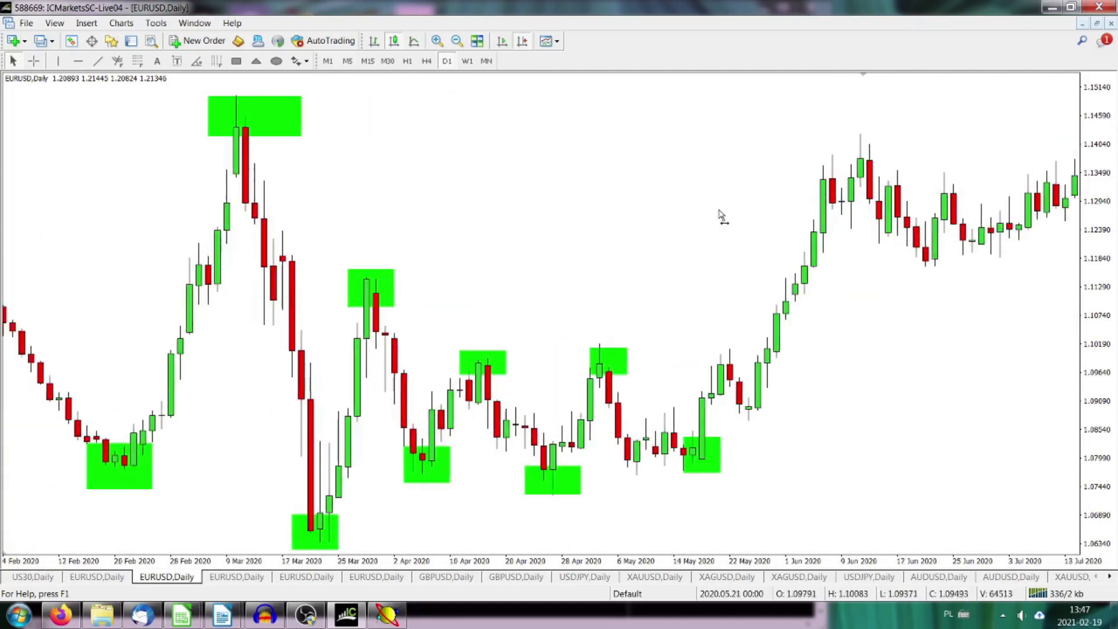
key(ctrl+Tab)
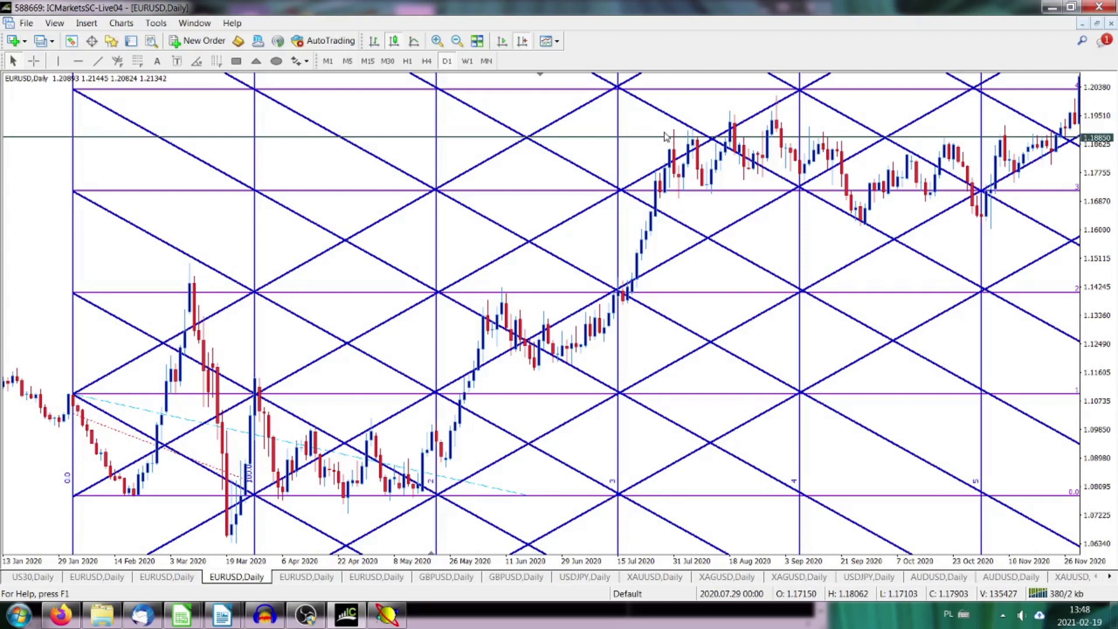
key(alt+Tab)
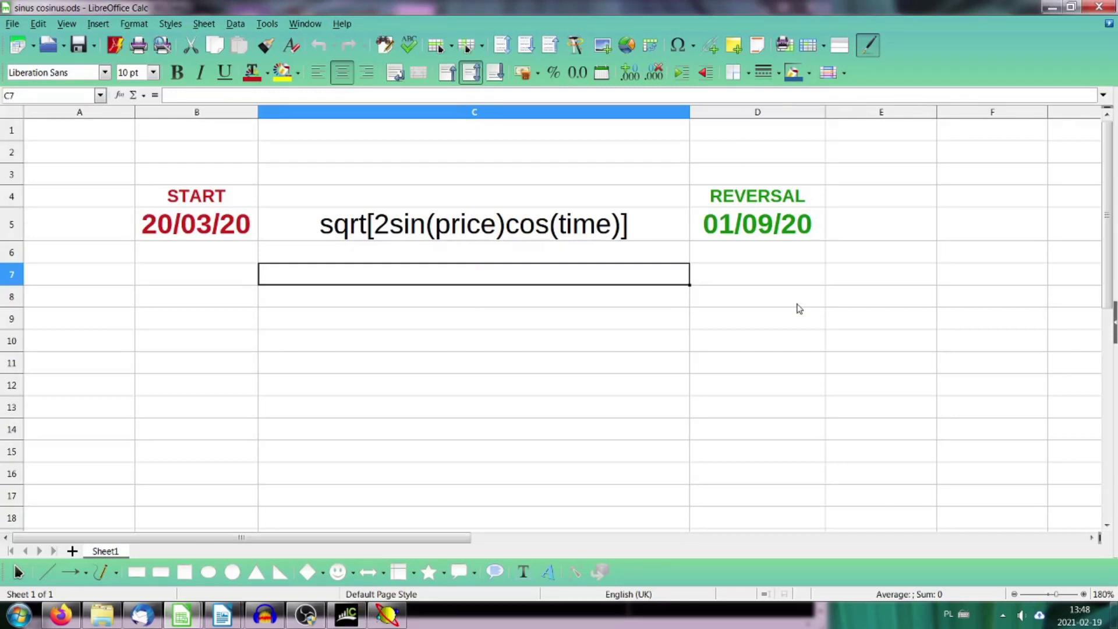
click(387, 615)
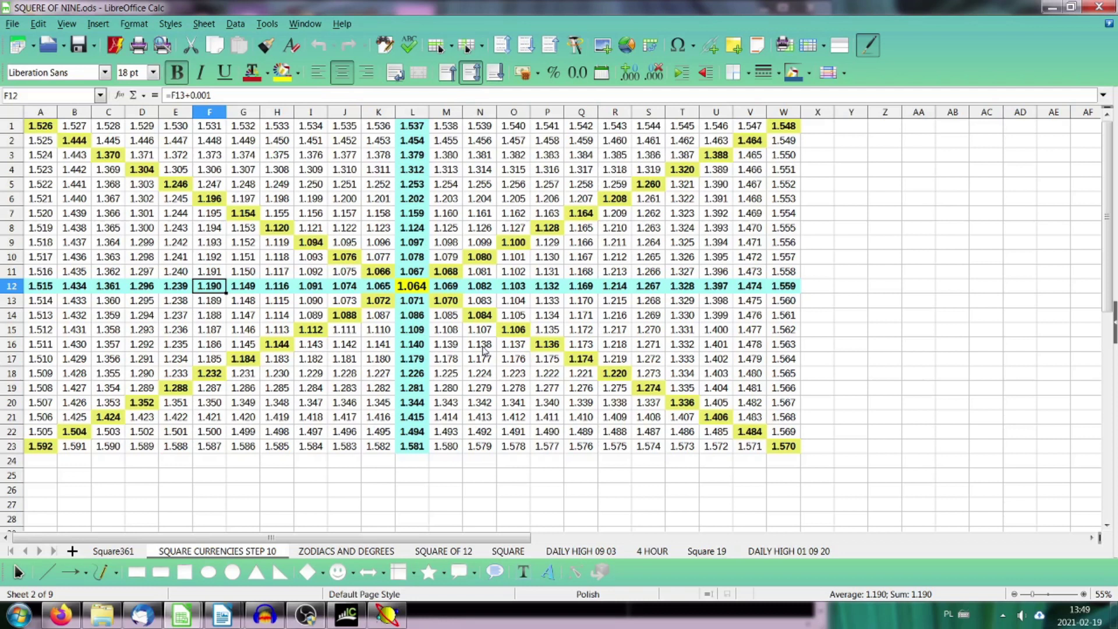
click(109, 553)
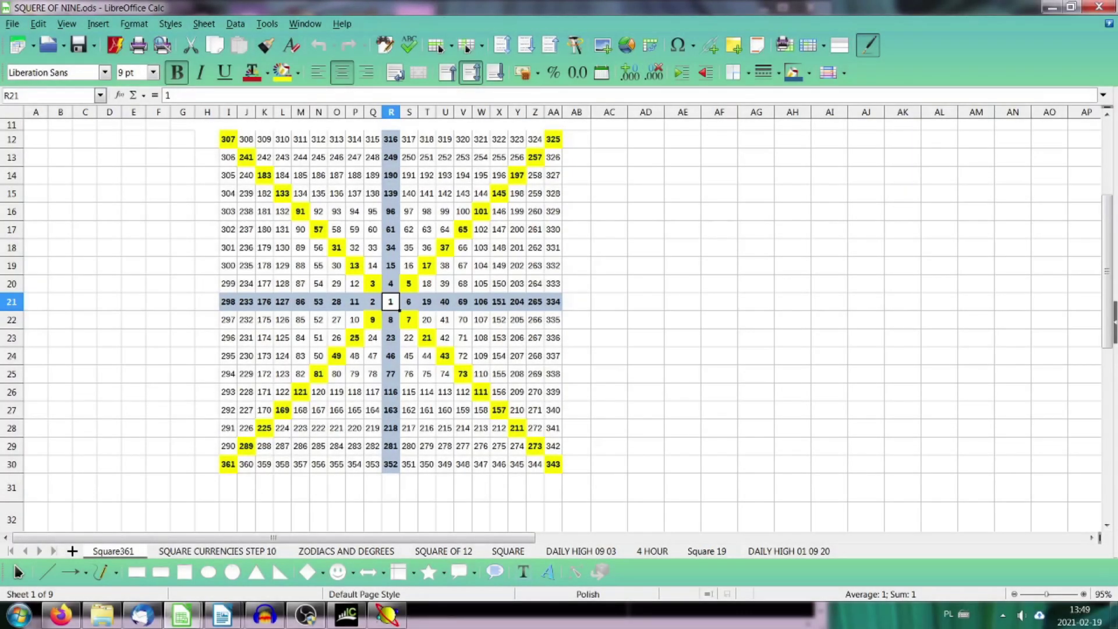
click(345, 619)
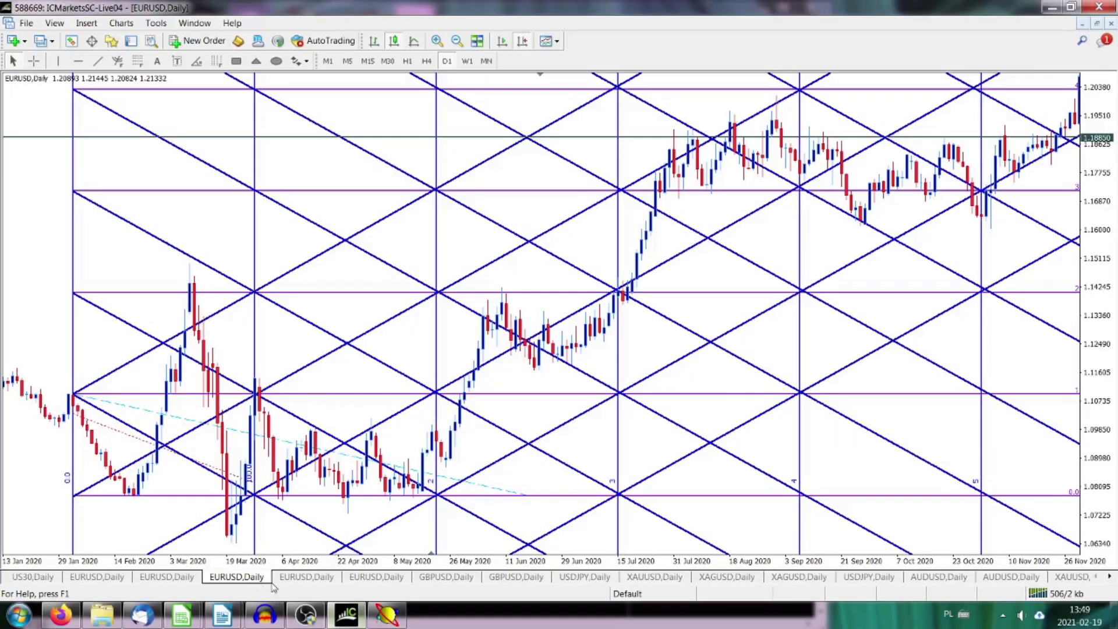
click(313, 577)
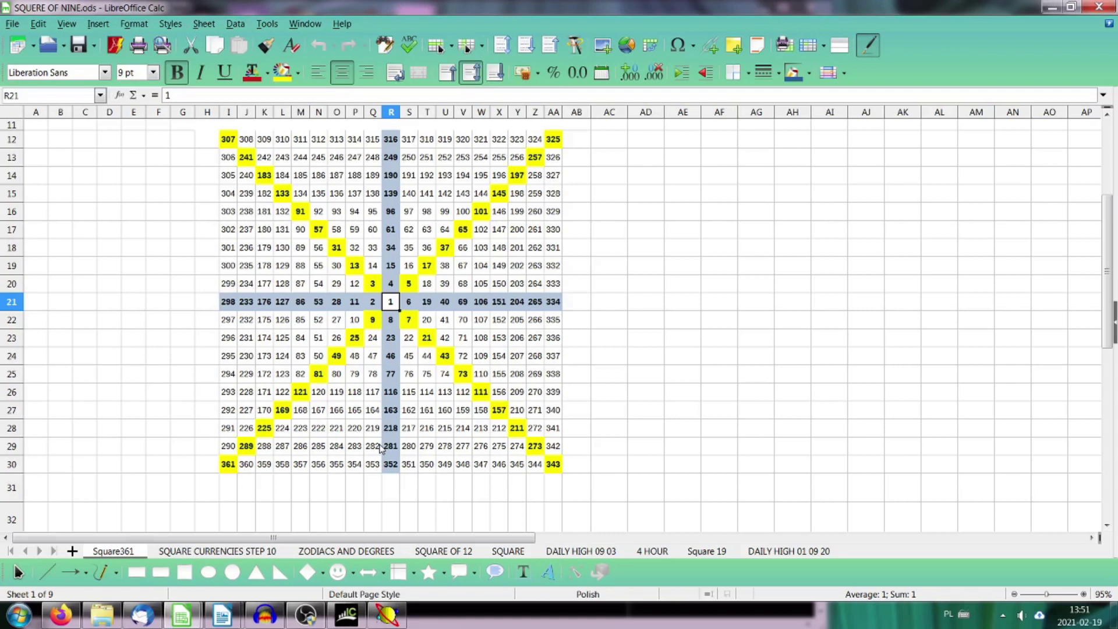
Step: Delete all drawn objects from the EURUSD daily chart in MetaTrader that holds the falling trendline and four horizontal lines
click(349, 618)
click(374, 578)
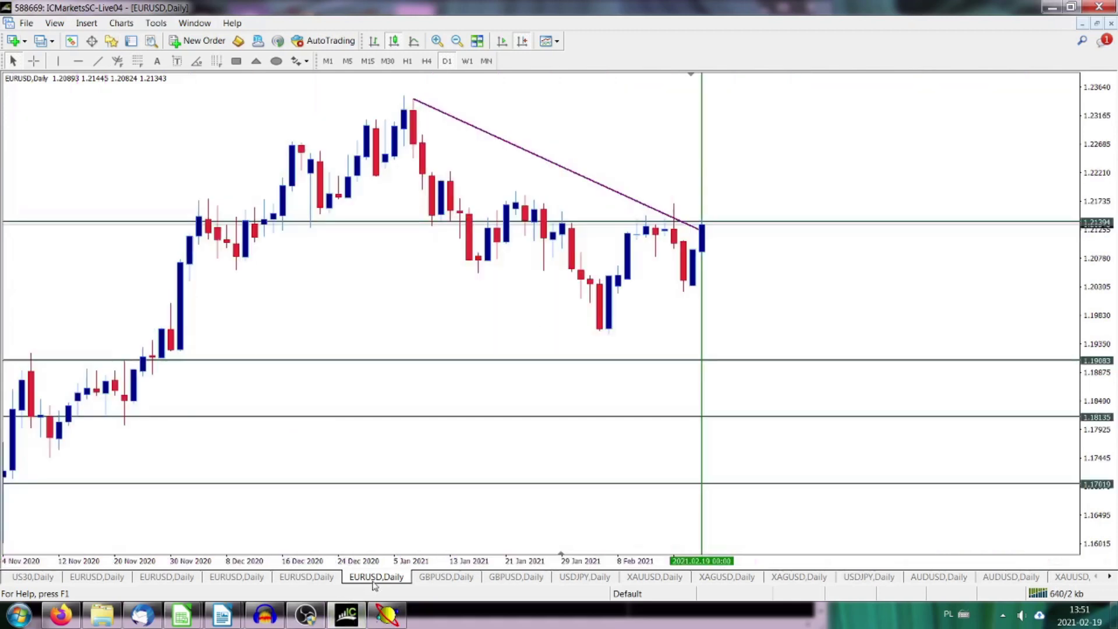
scroll(380, 362, down, 5)
drag(542, 297, 768, 283)
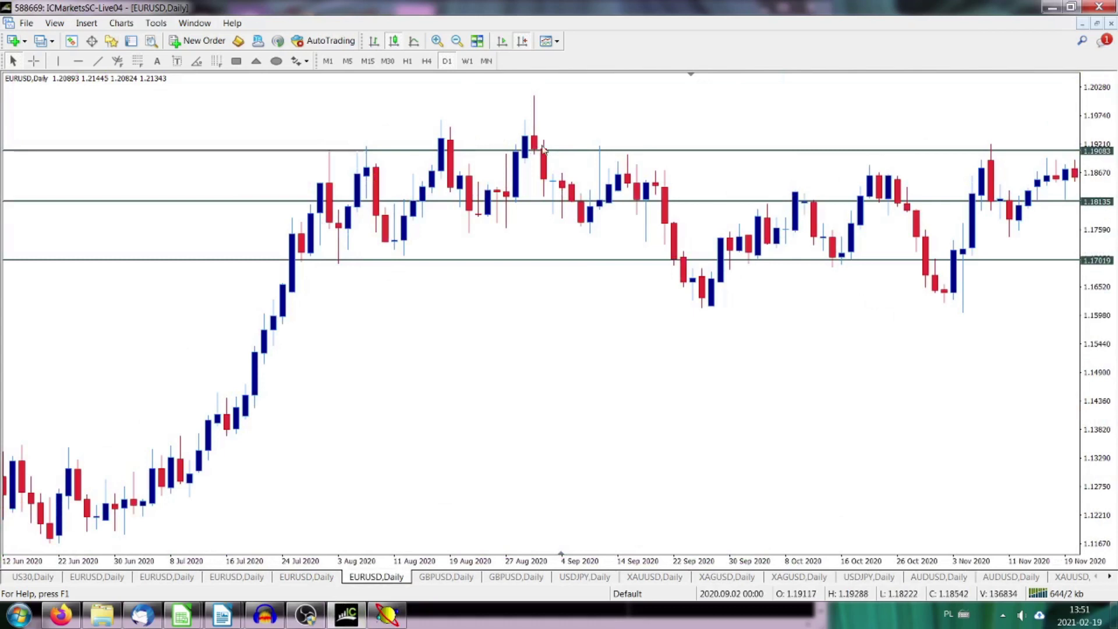
right_click(481, 120)
click(493, 144)
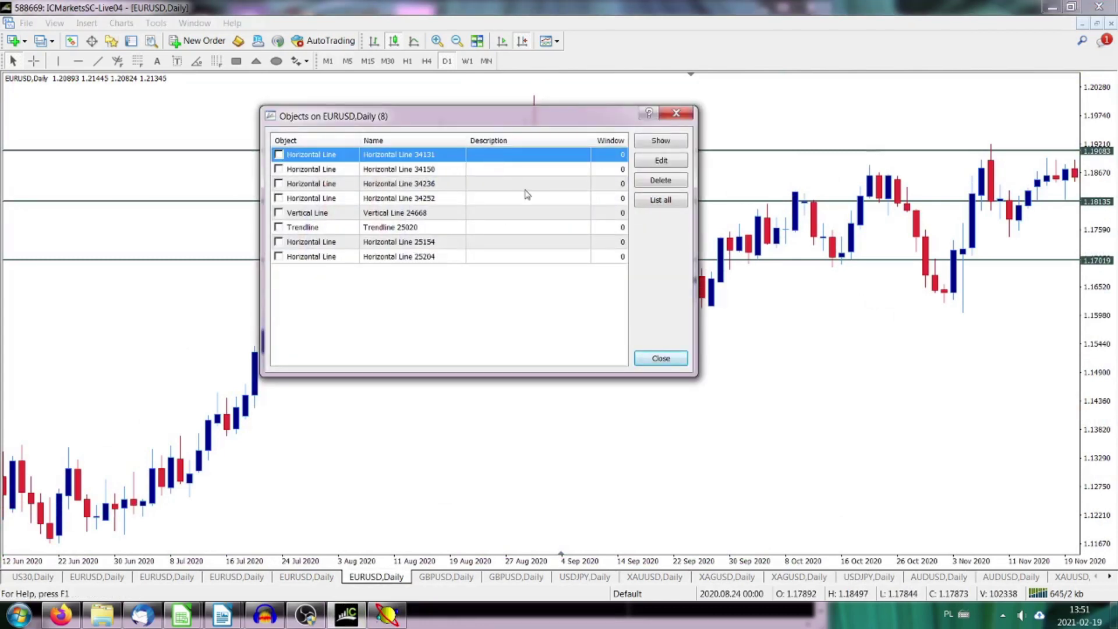
key(ctrl+a)
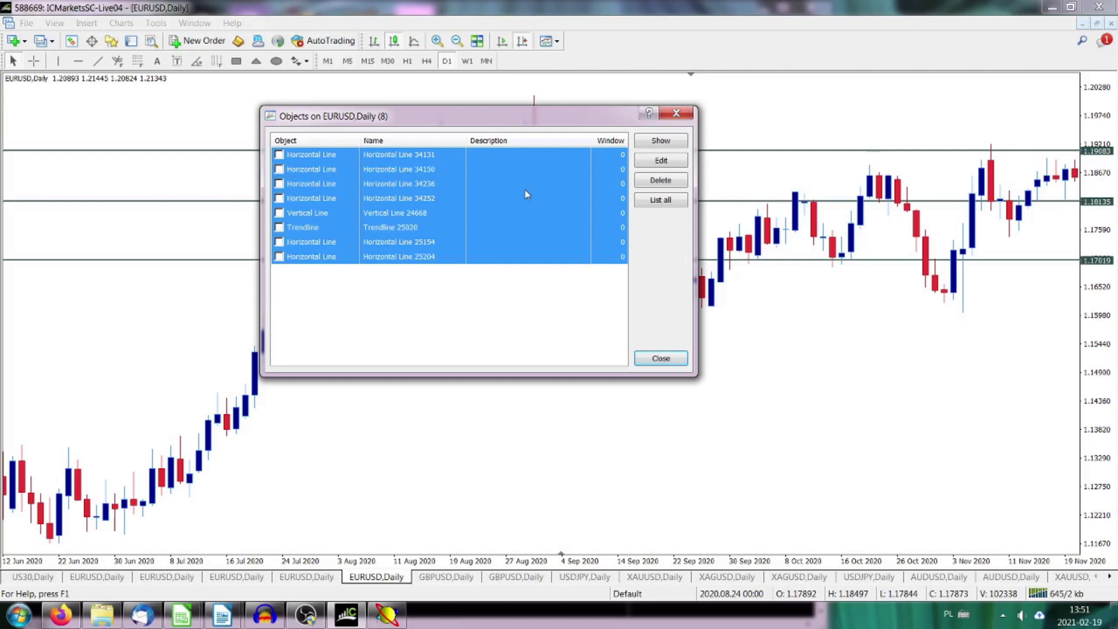
click(654, 181)
click(661, 358)
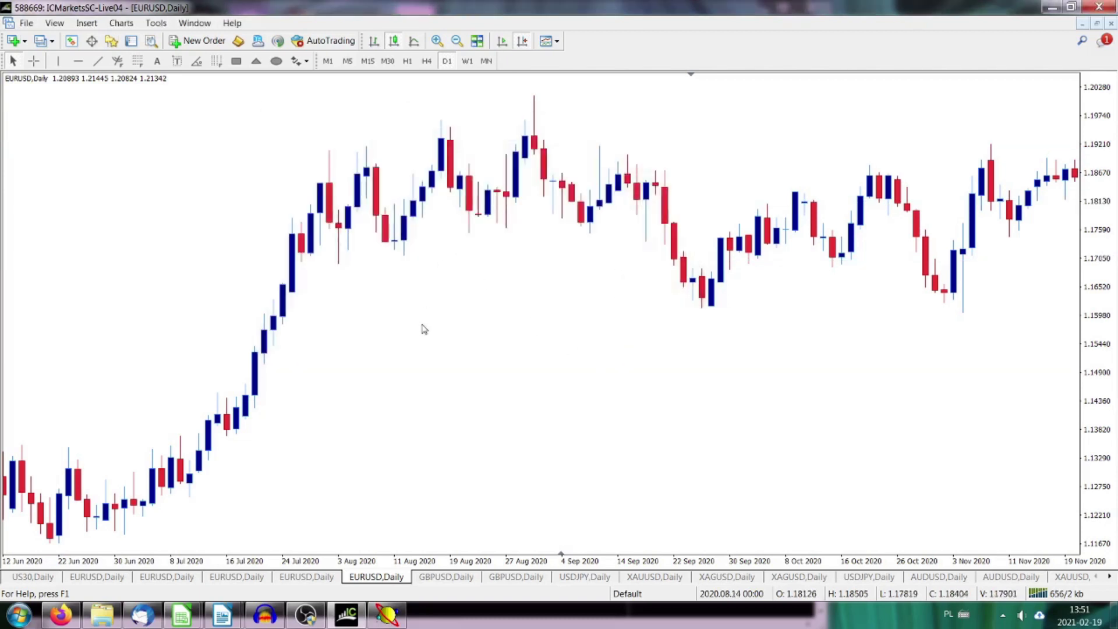
Step: Show the chart's May to October 2020 candles and switch to the DAILY HIGH 01 09 20 sheet in SQUERE OF NINE.ods
drag(422, 327, 651, 302)
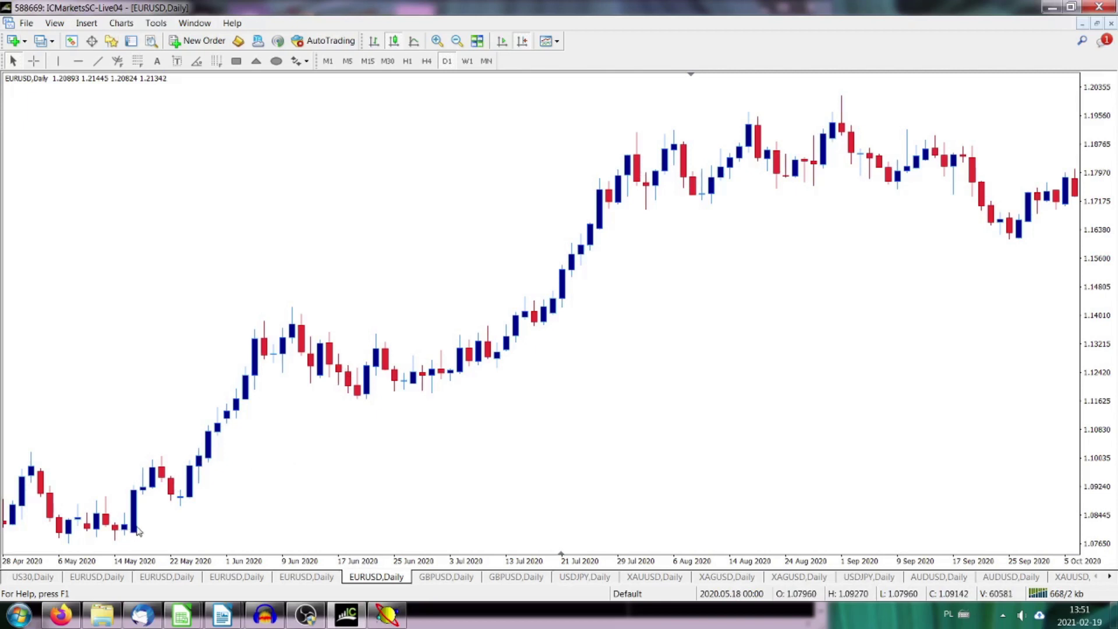
click(181, 616)
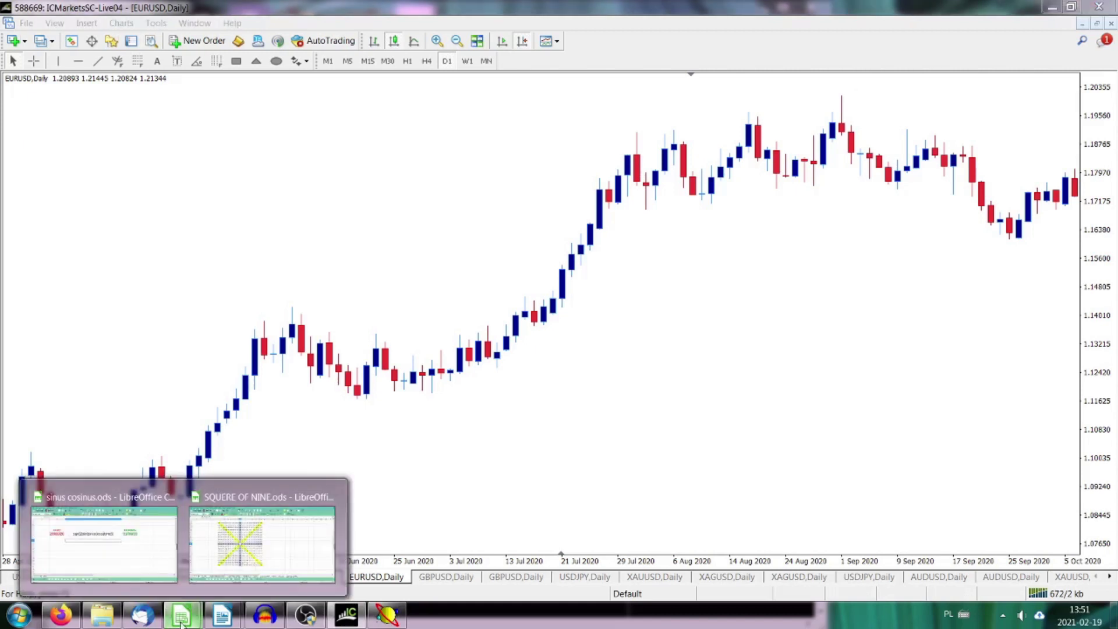
click(262, 542)
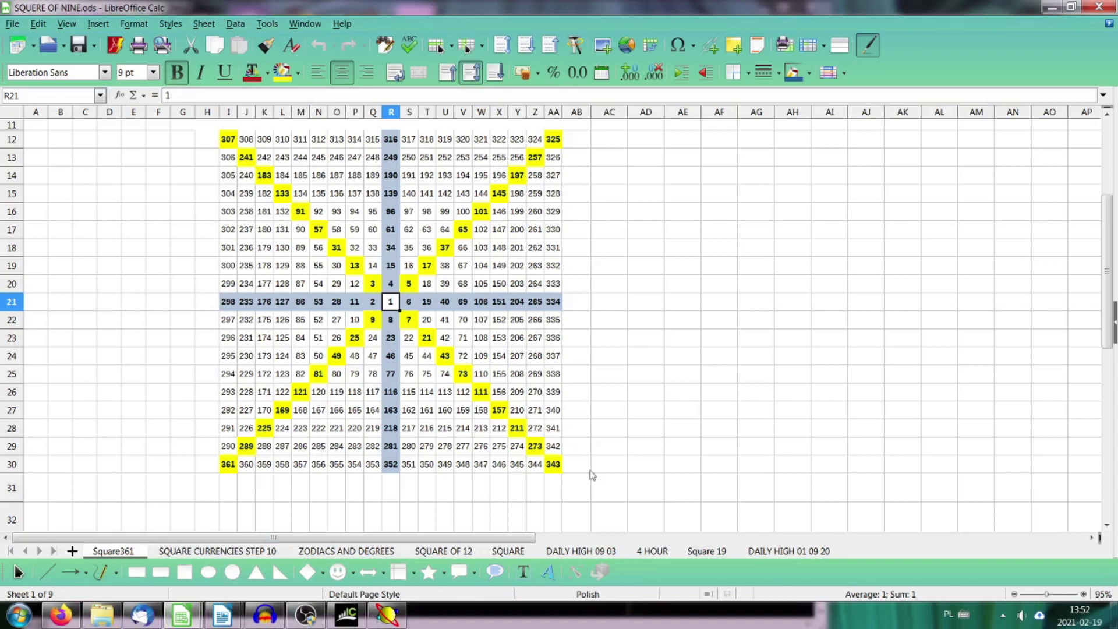
click(766, 553)
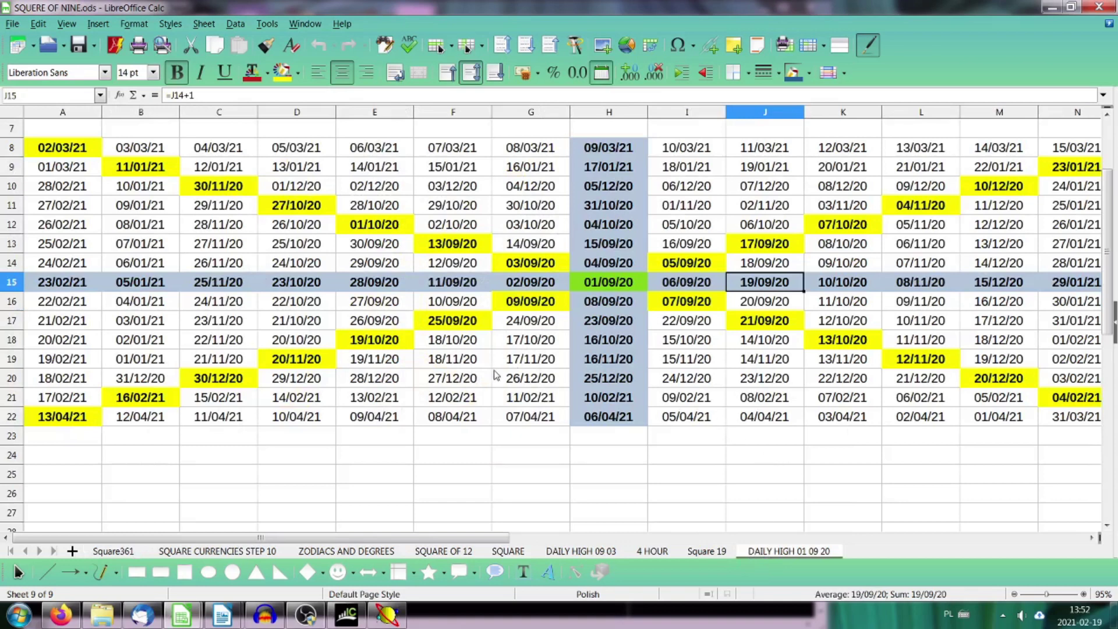
scroll(557, 344, up, 3)
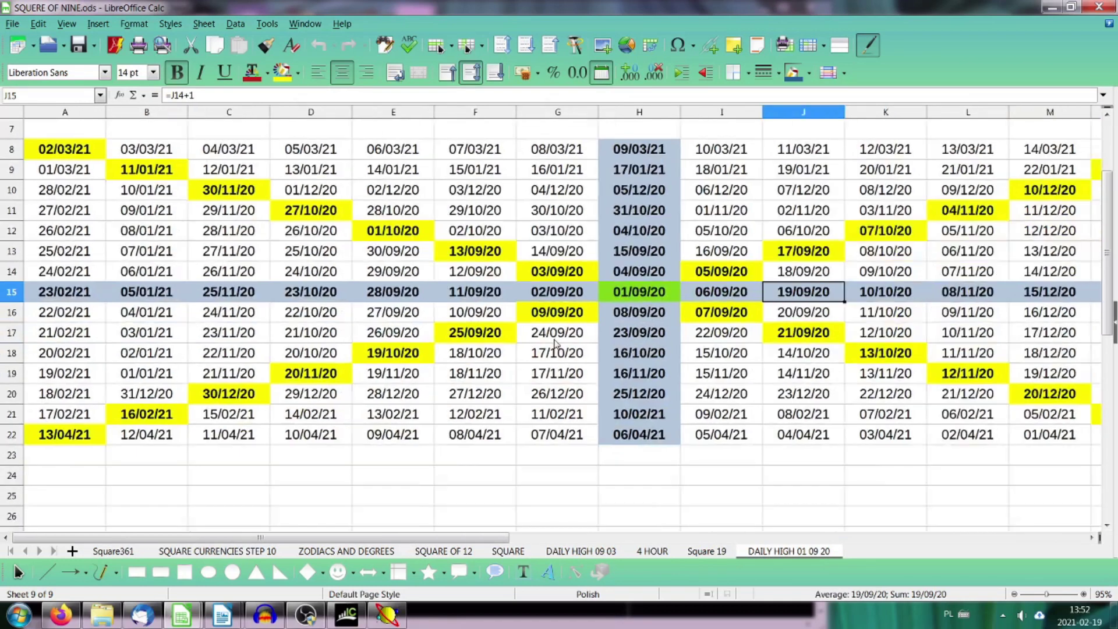
scroll(556, 344, down, 2)
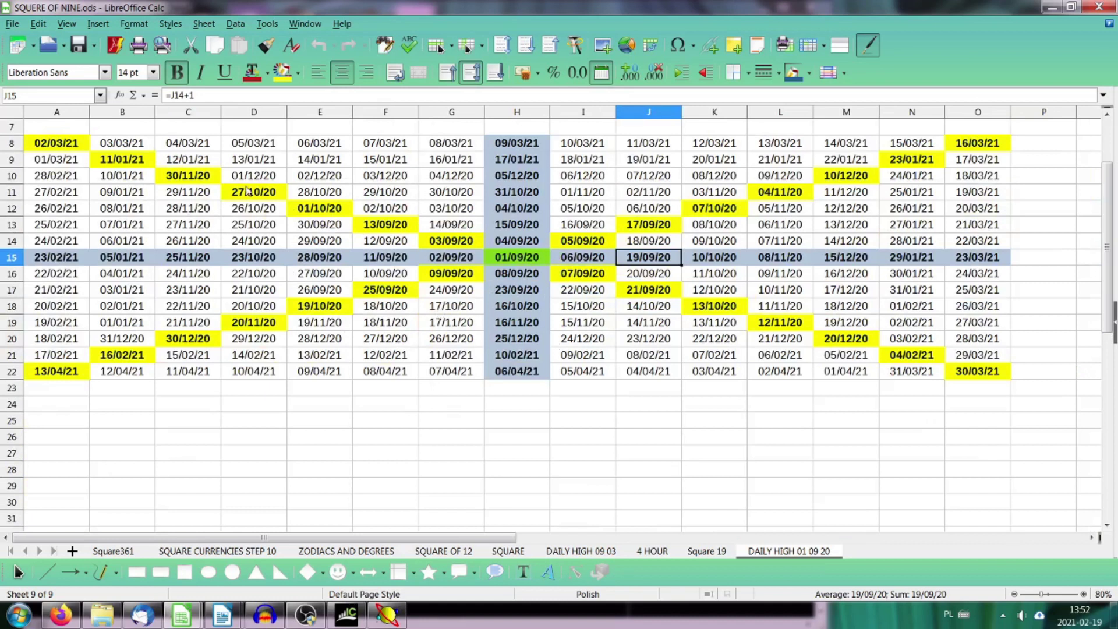
Step: Remove the date format from the whole sheet and set the square's centre cell H15 to 1
click(14, 113)
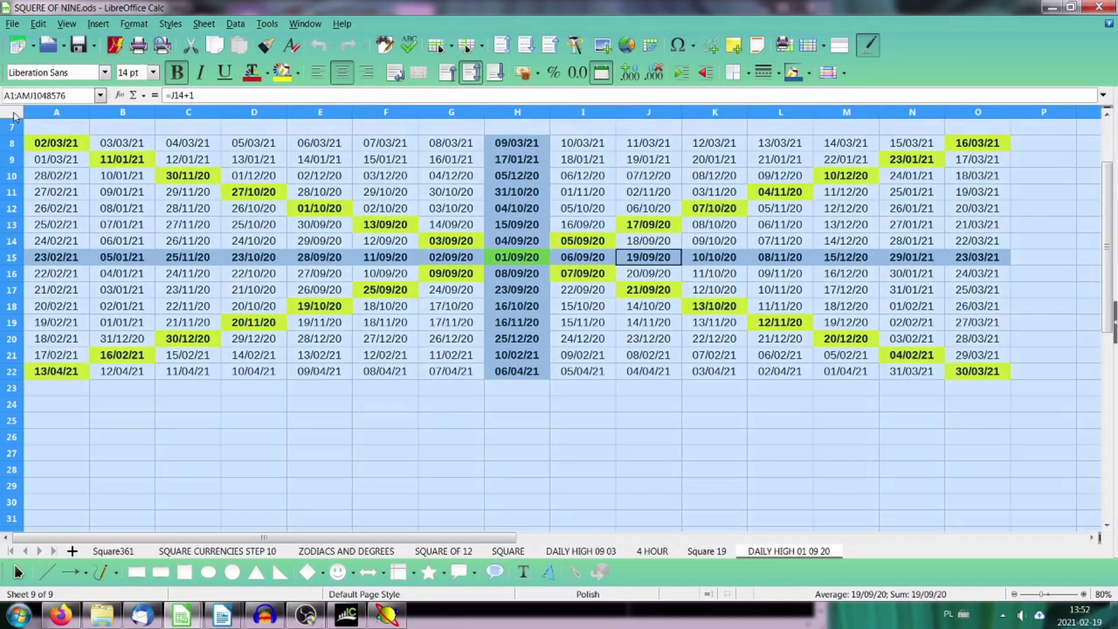
click(602, 77)
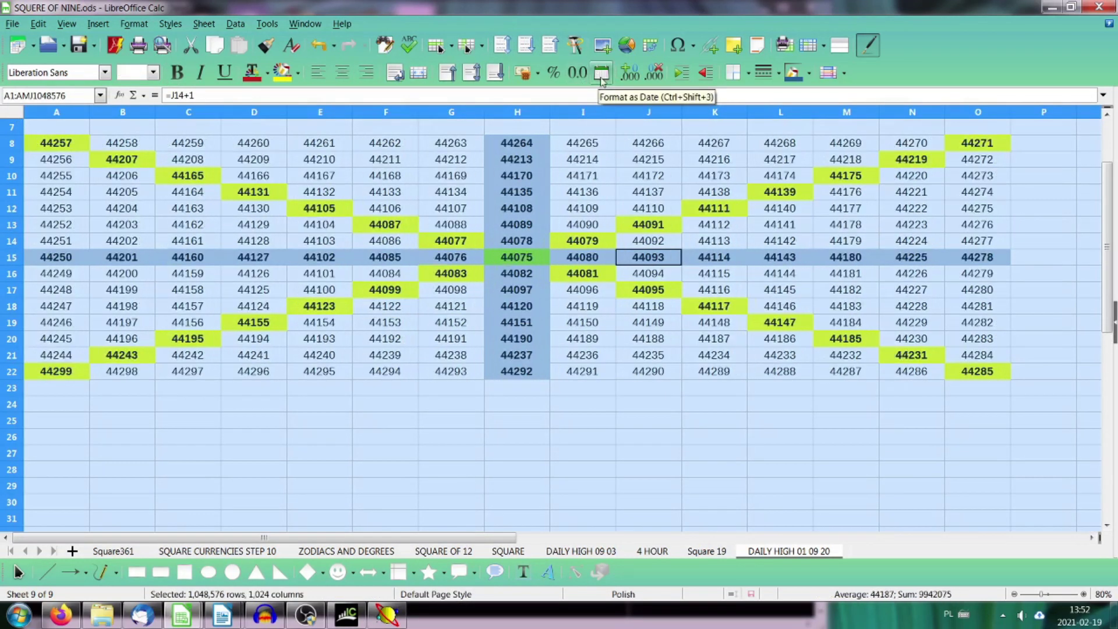
click(526, 262)
text(1)
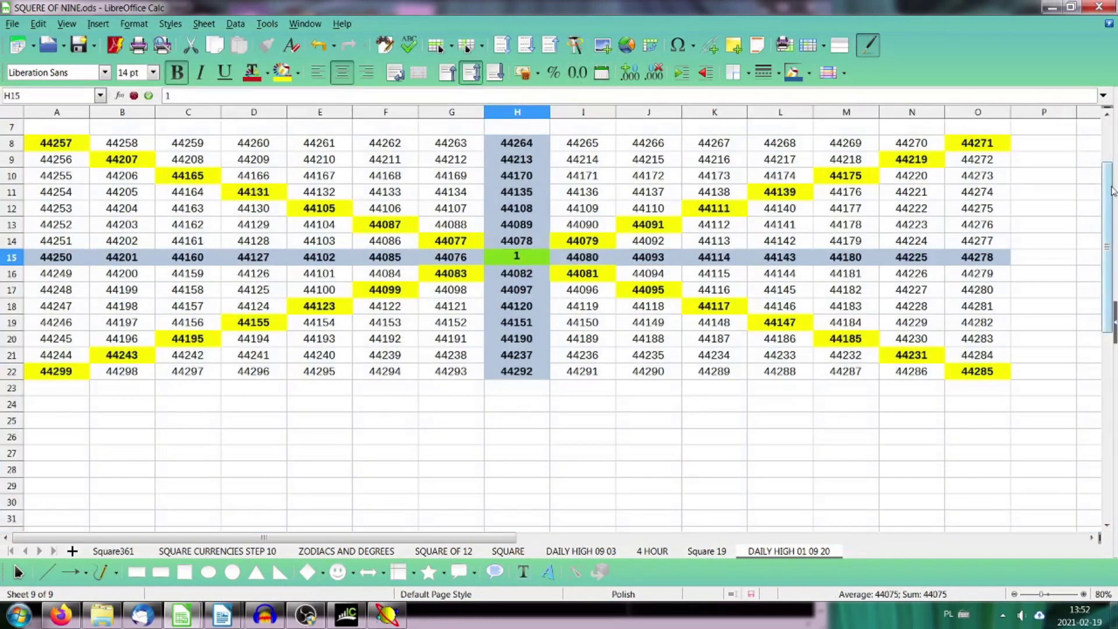
key(Return)
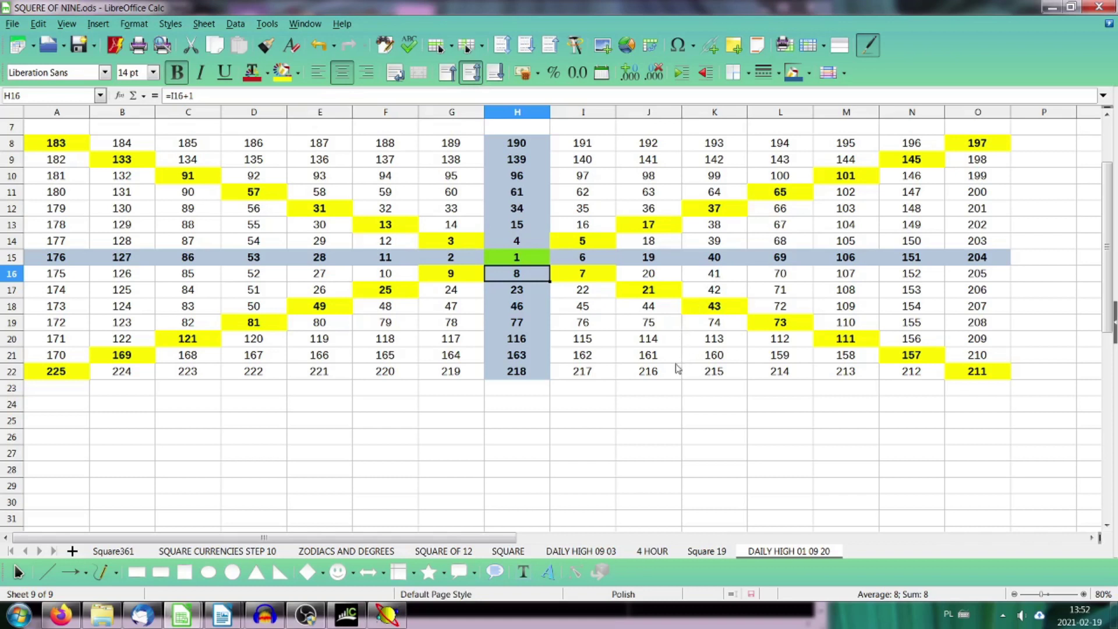
Step: Format the whole sheet as dates and set the square's centre cell H15 to 1/9/2020
click(12, 115)
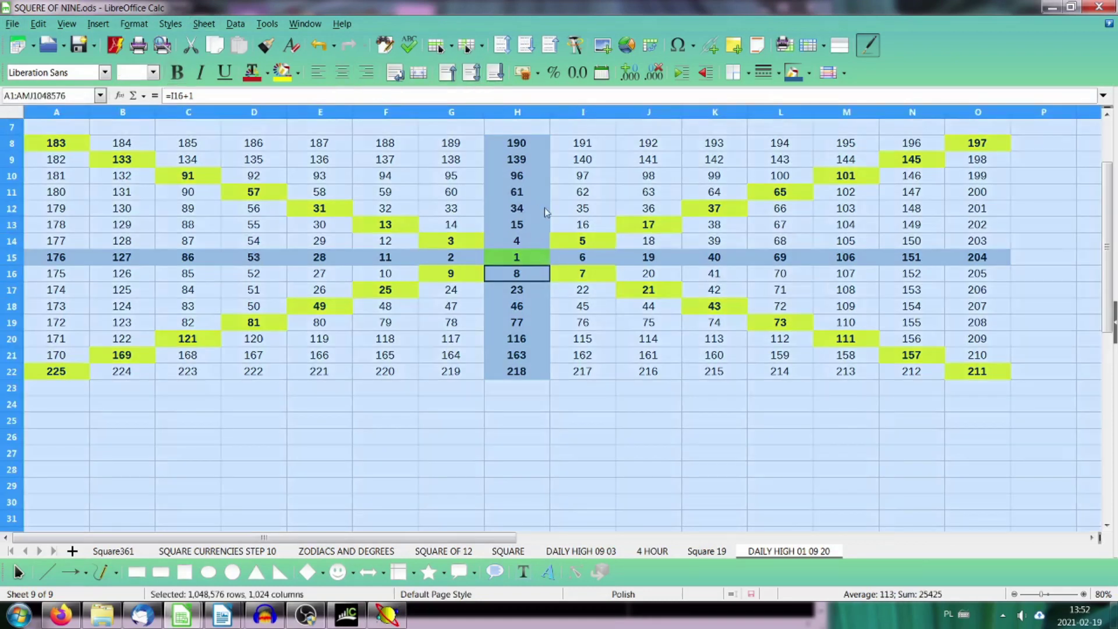
click(604, 79)
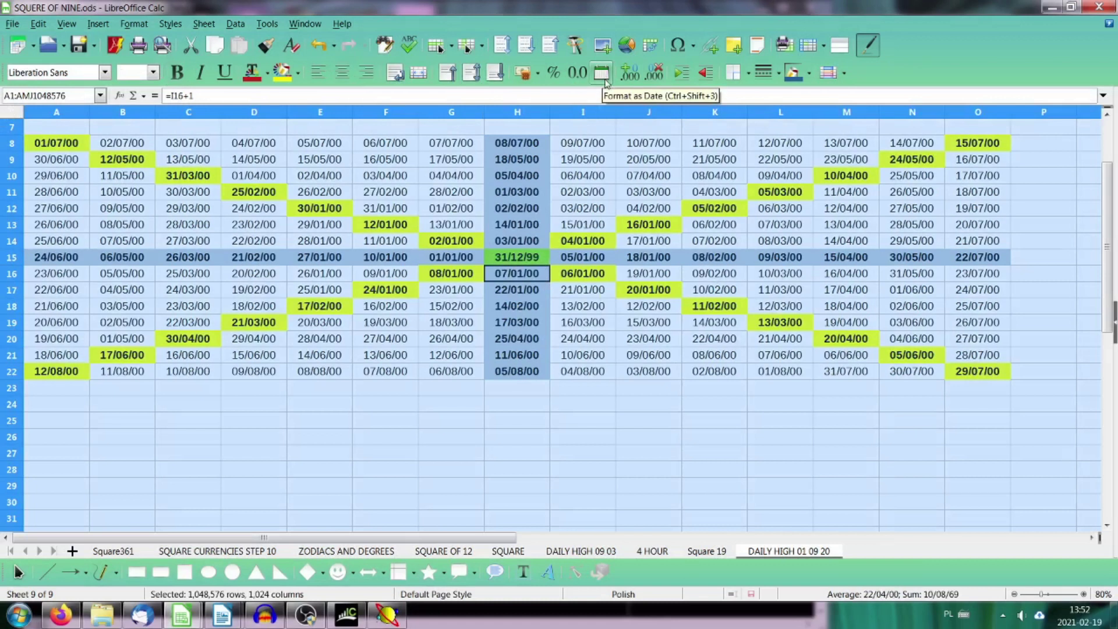
click(516, 258)
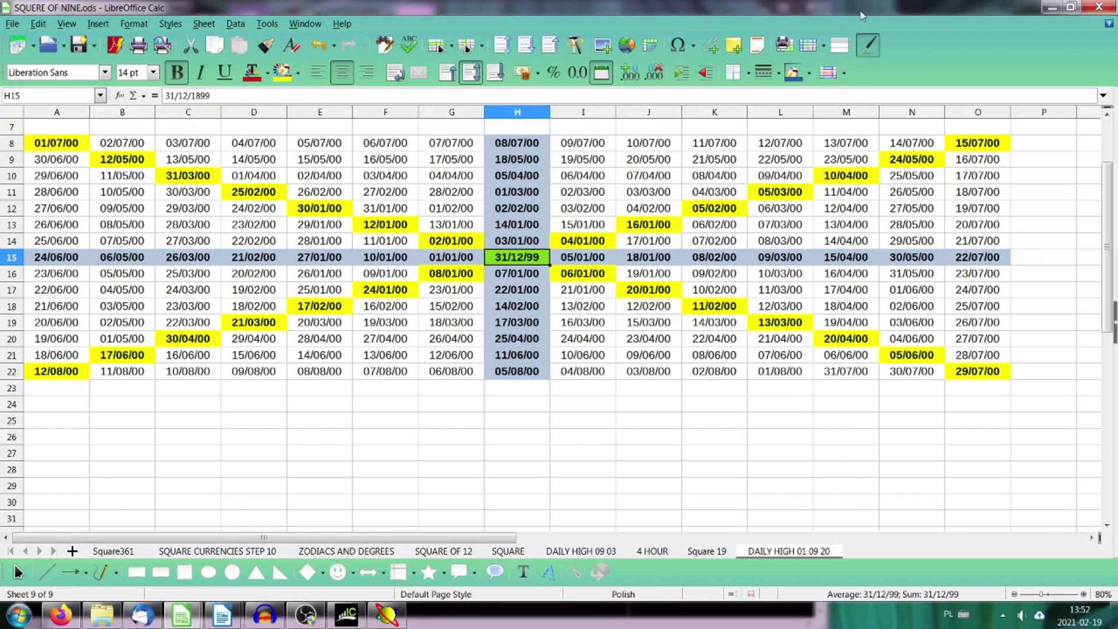
text(1/9/)
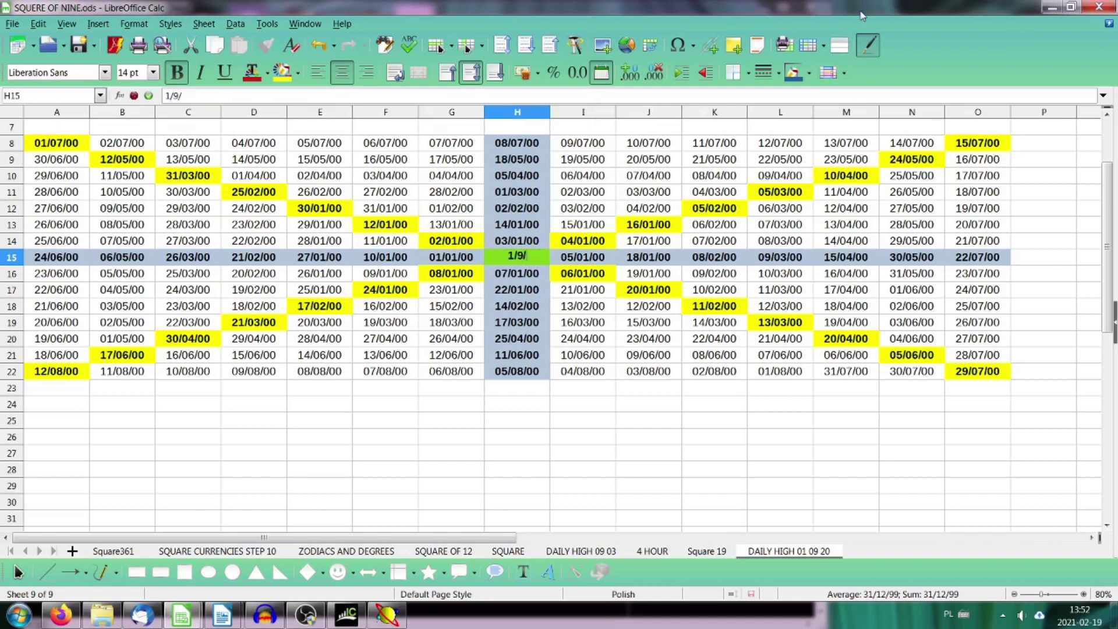
text(2020)
key(Return)
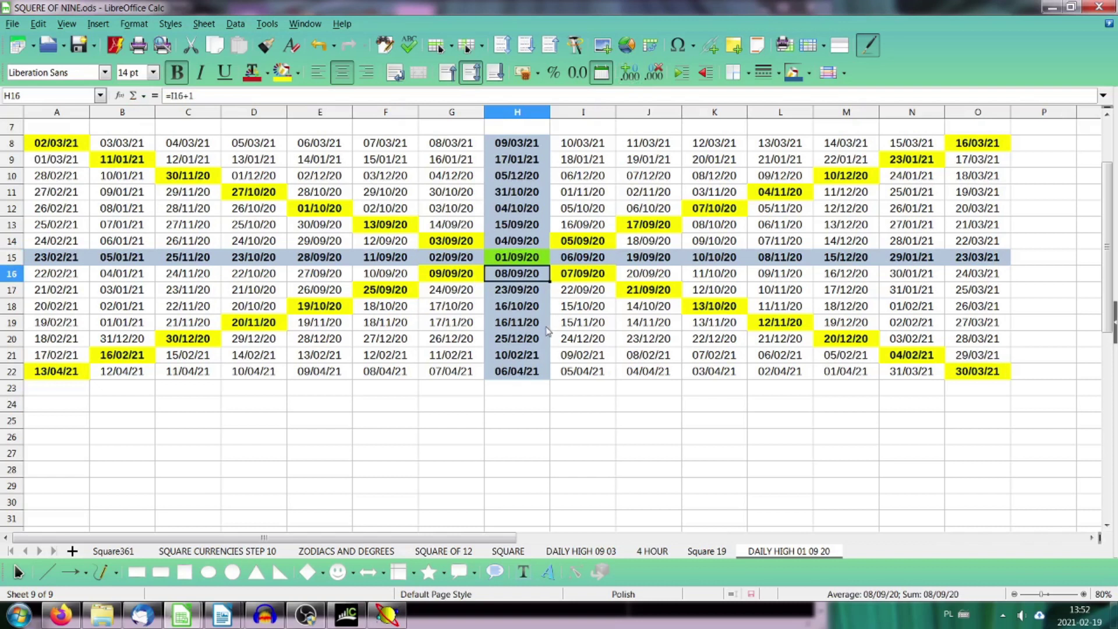
Step: Pick the diagonal date 09/09/20 beside the square's centre and mark it with a vertical line on MetaTrader's EURUSD daily chart
scroll(545, 333, up, 1)
scroll(545, 333, up, 1)
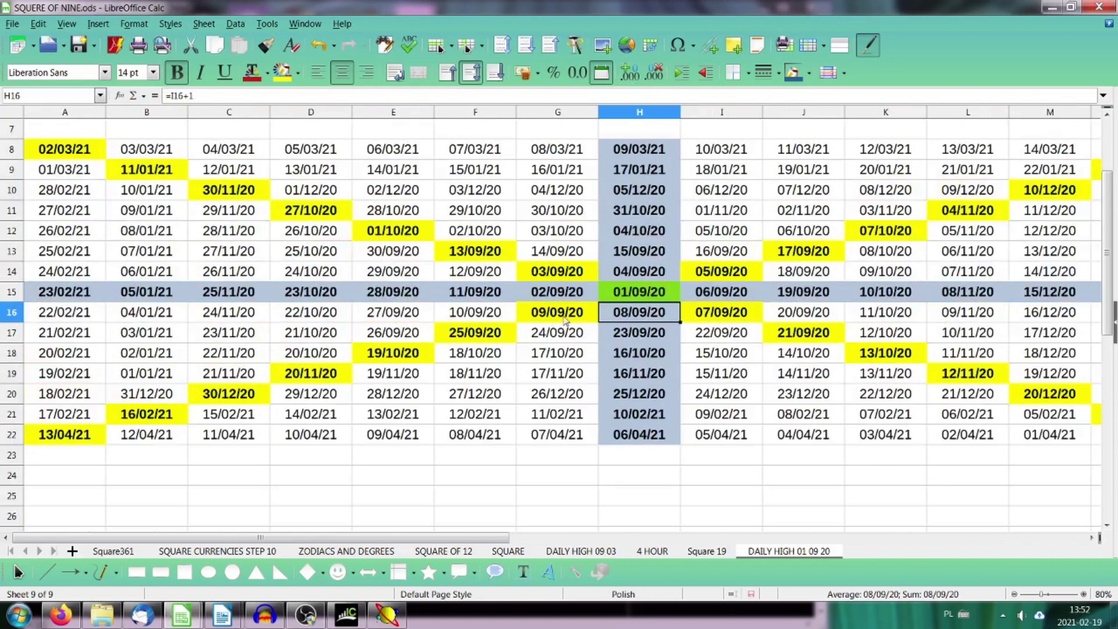
click(637, 293)
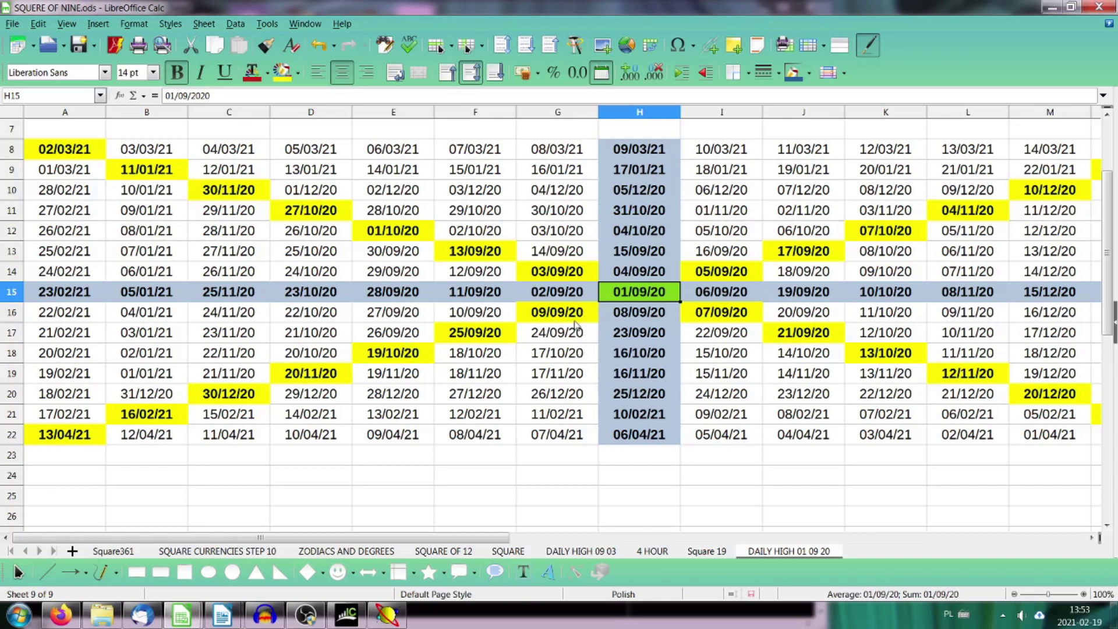
click(574, 318)
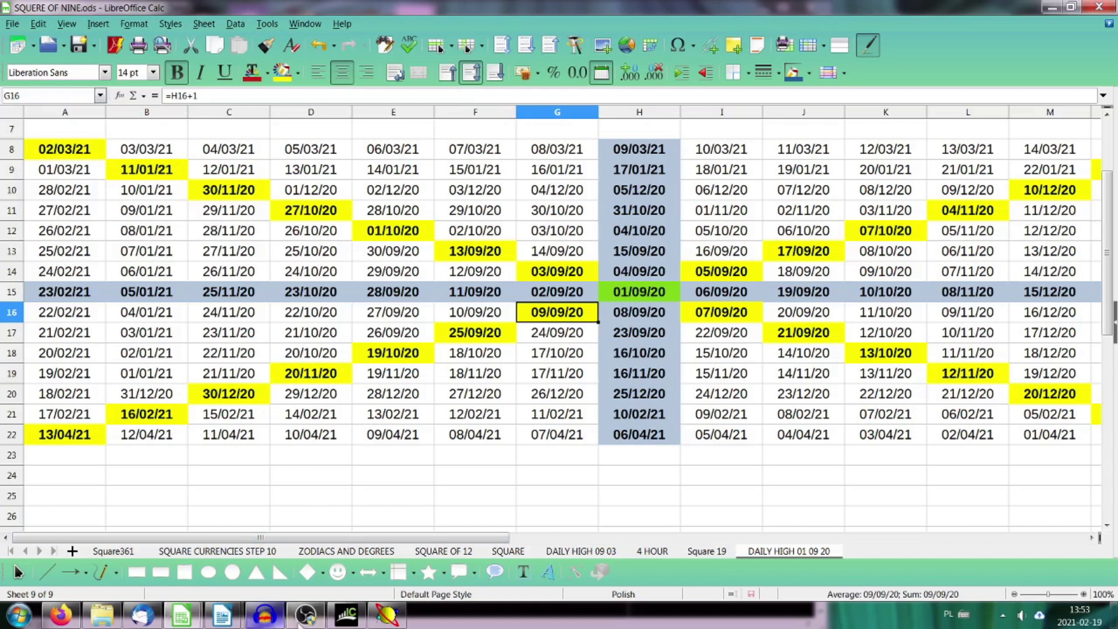
click(346, 615)
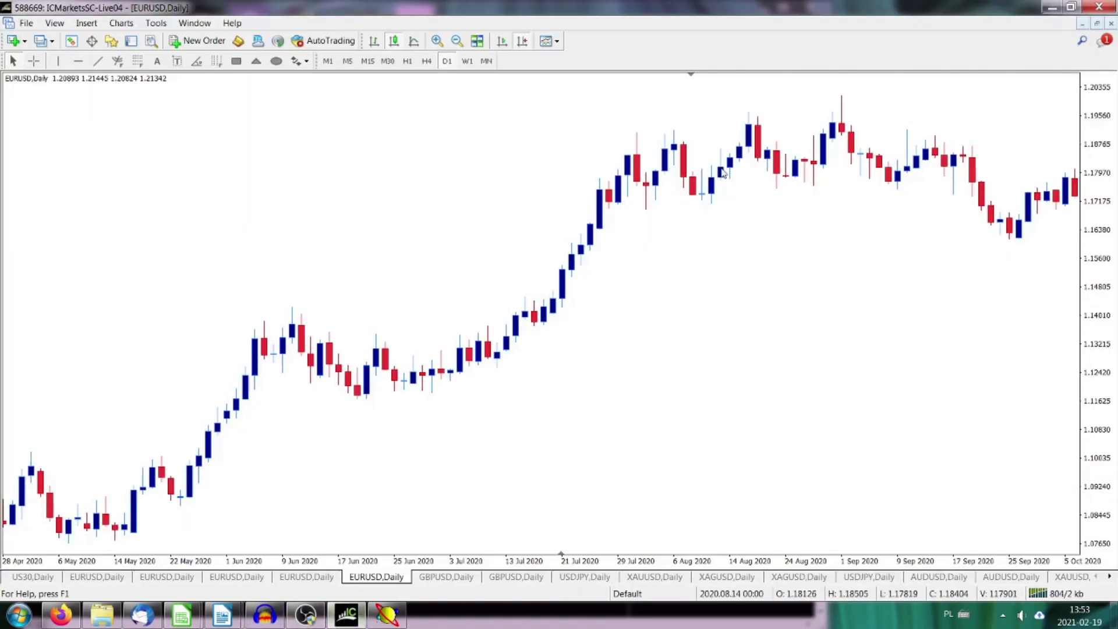
click(58, 61)
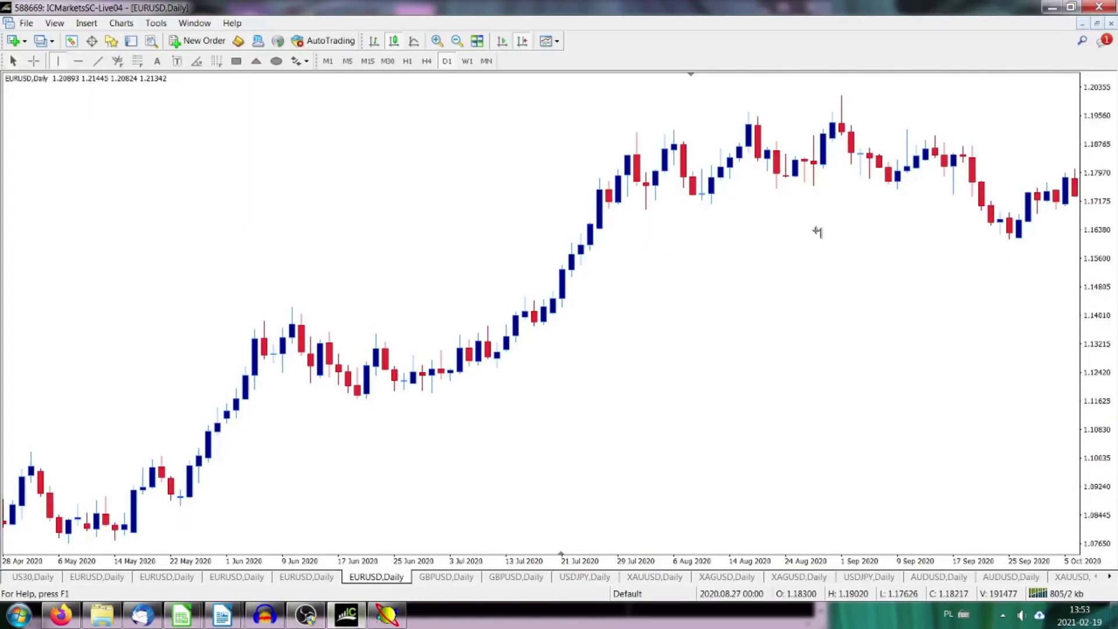
click(889, 179)
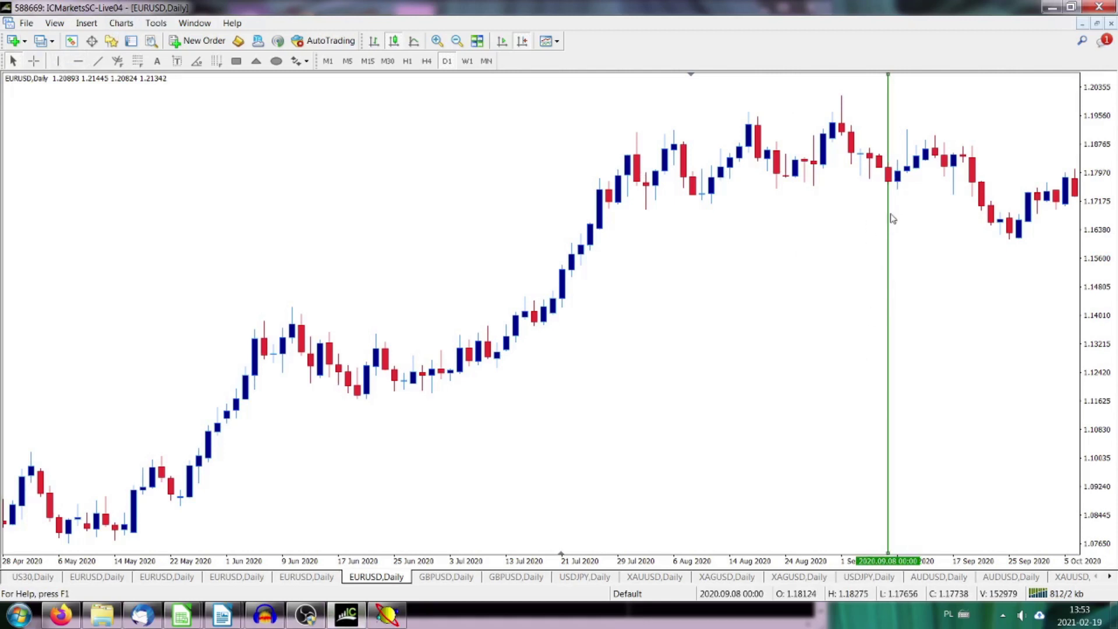
drag(891, 219, 898, 223)
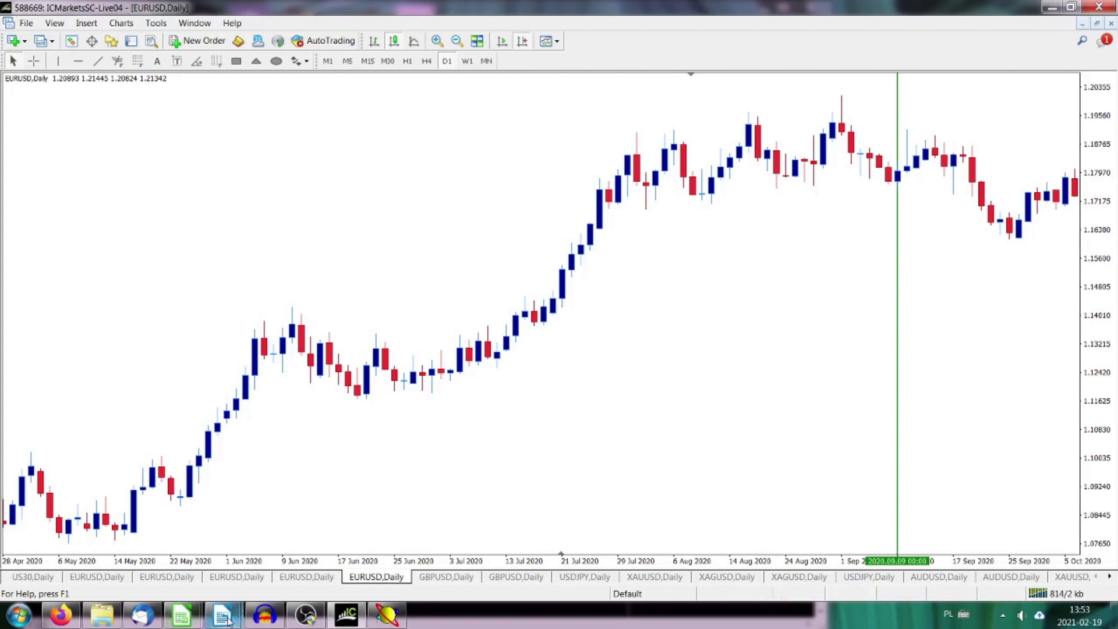
Step: Pick the diagonal date 25/09/20 in SQUERE OF NINE.ods and mark it with a vertical line on MetaTrader's EURUSD daily chart
mouse_move(185, 616)
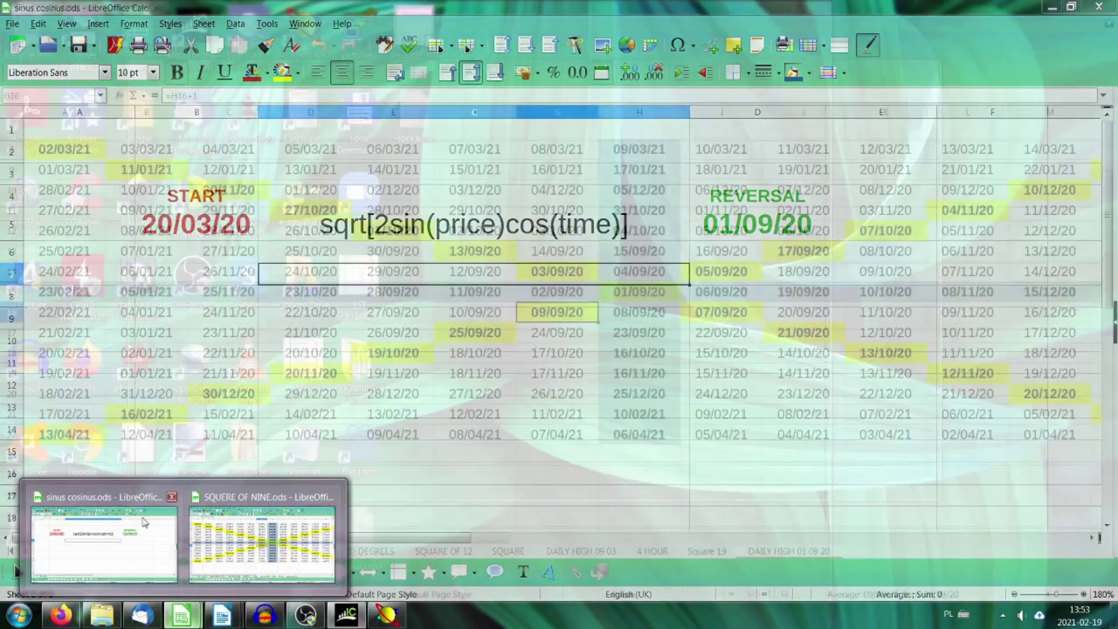
mouse_move(177, 500)
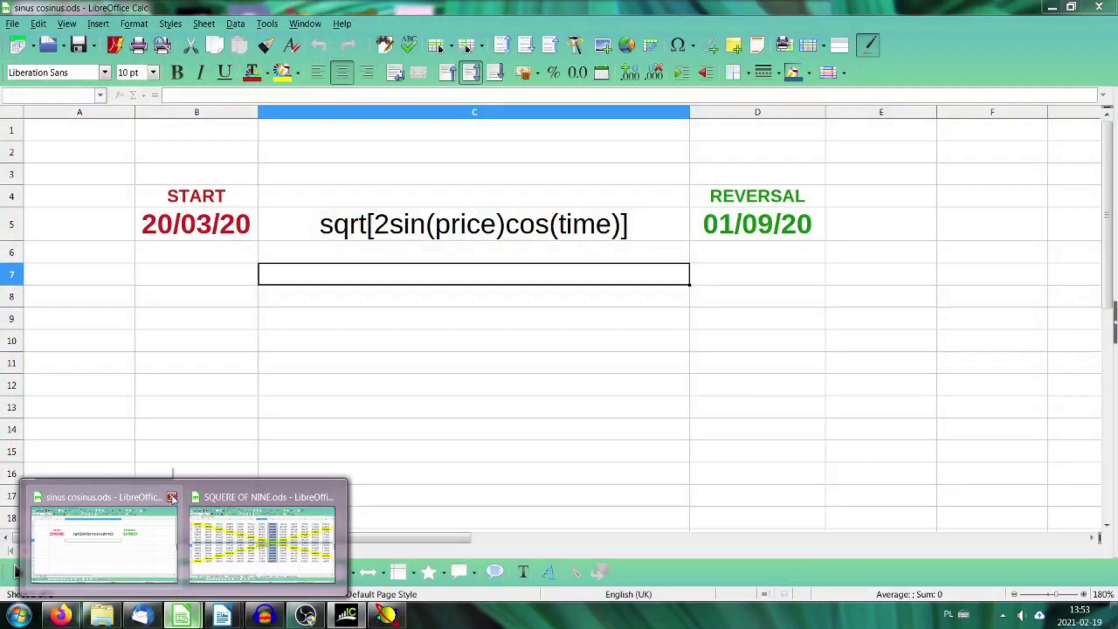
click(262, 536)
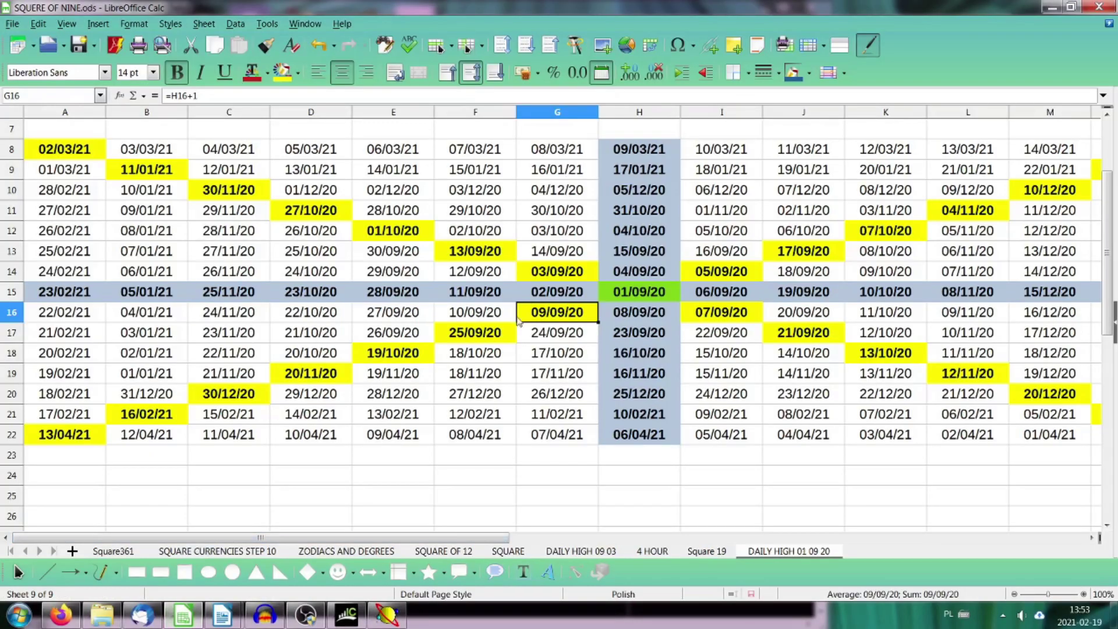
click(474, 337)
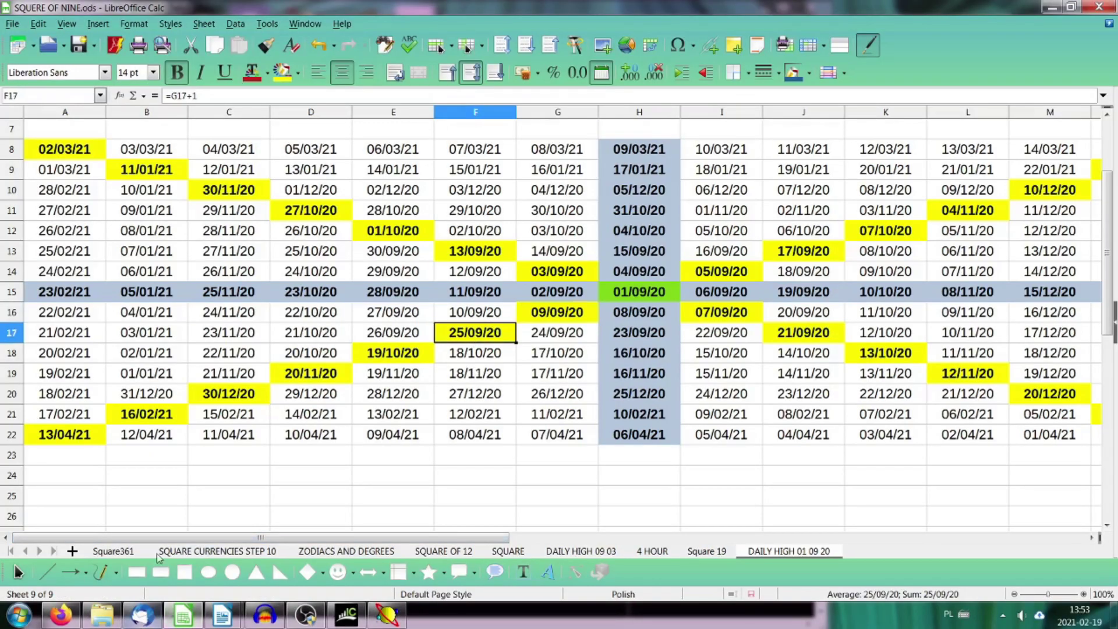
click(348, 615)
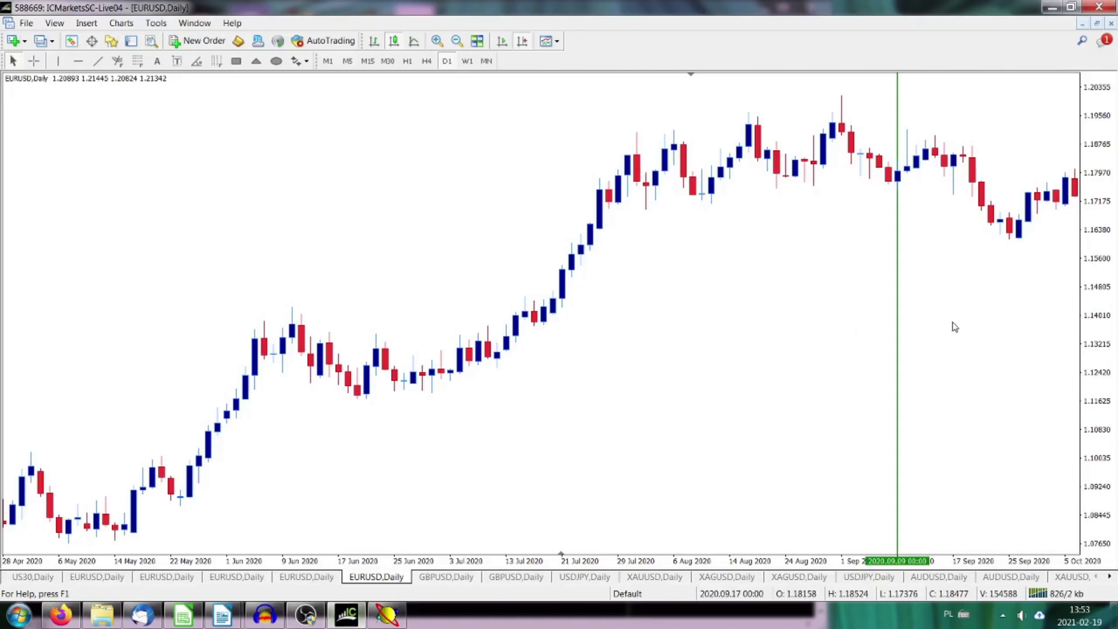
click(60, 61)
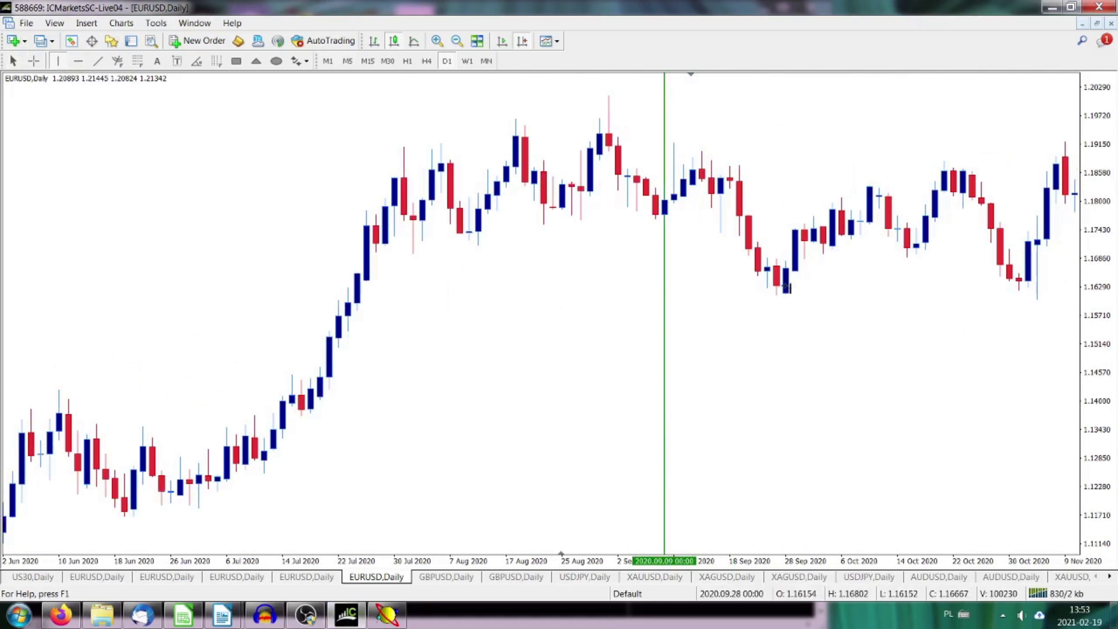
click(776, 289)
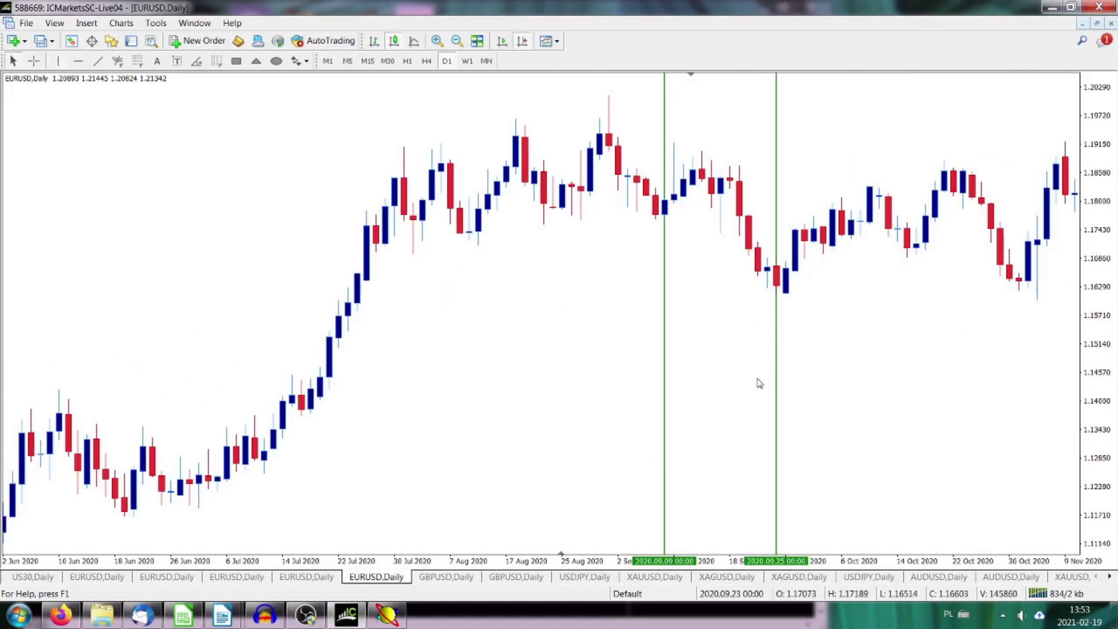
Step: Pick the next diagonal date, 19/10/20, in the date grid and mark it with a vertical line on the EURUSD daily chart
click(183, 616)
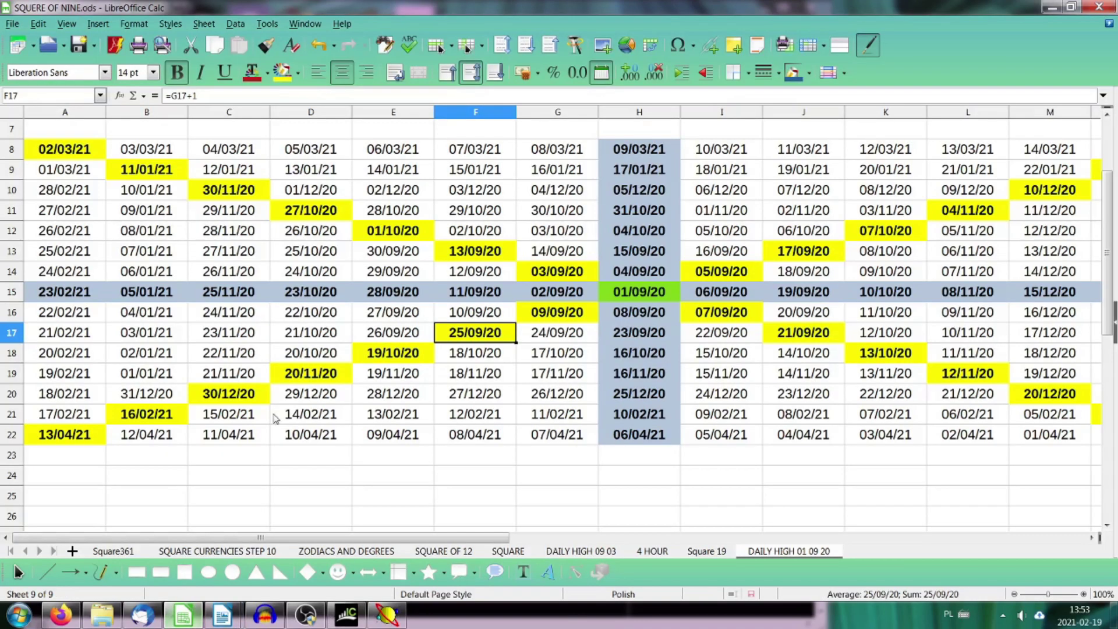
click(394, 360)
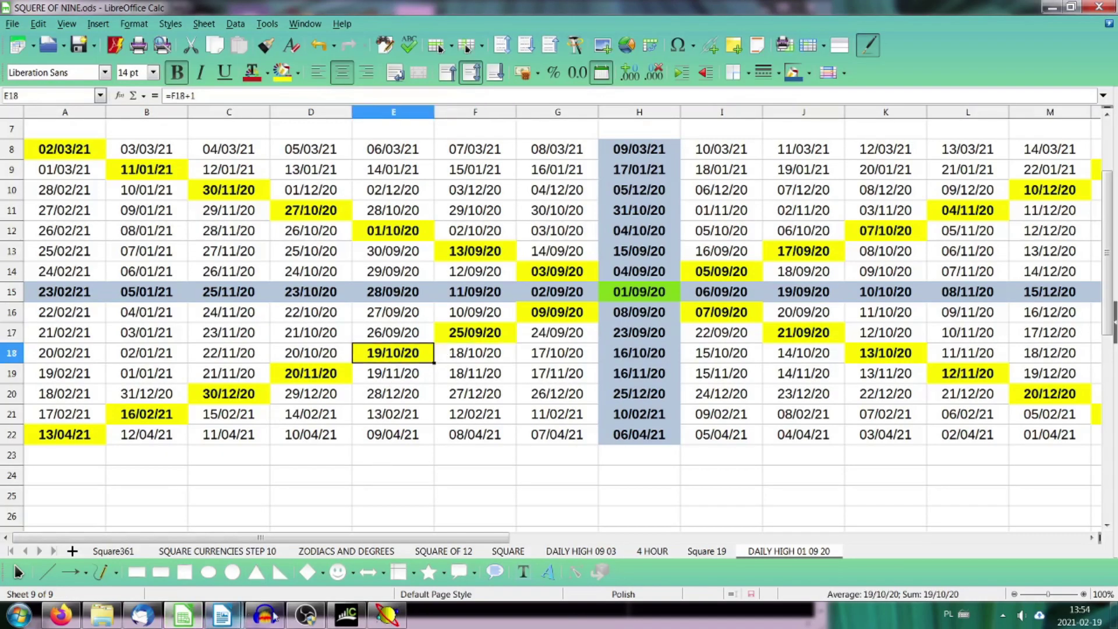
click(346, 616)
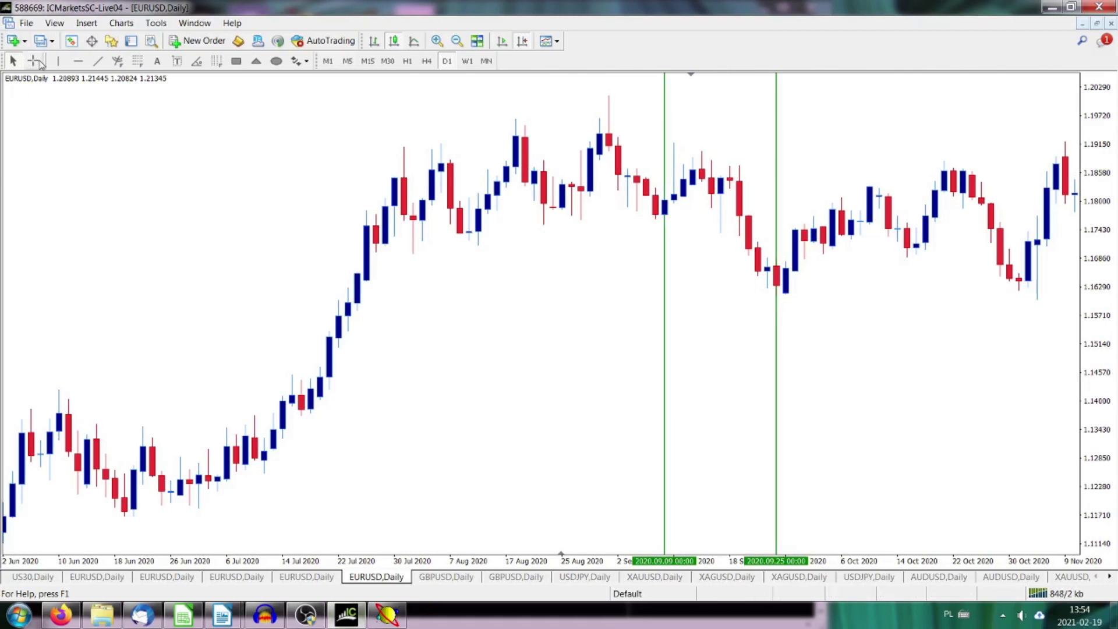
click(59, 61)
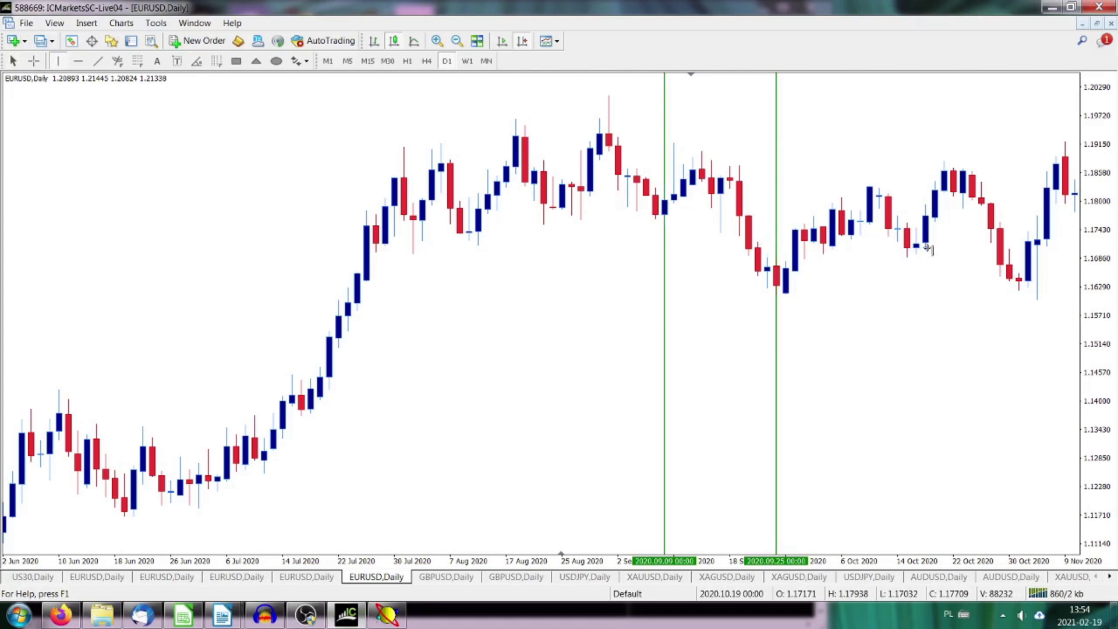
click(928, 247)
Step: Pick the diagonal date 20/11/20 in the date grid and mark it with a vertical line on the EURUSD daily chart
scroll(901, 317, down, 3)
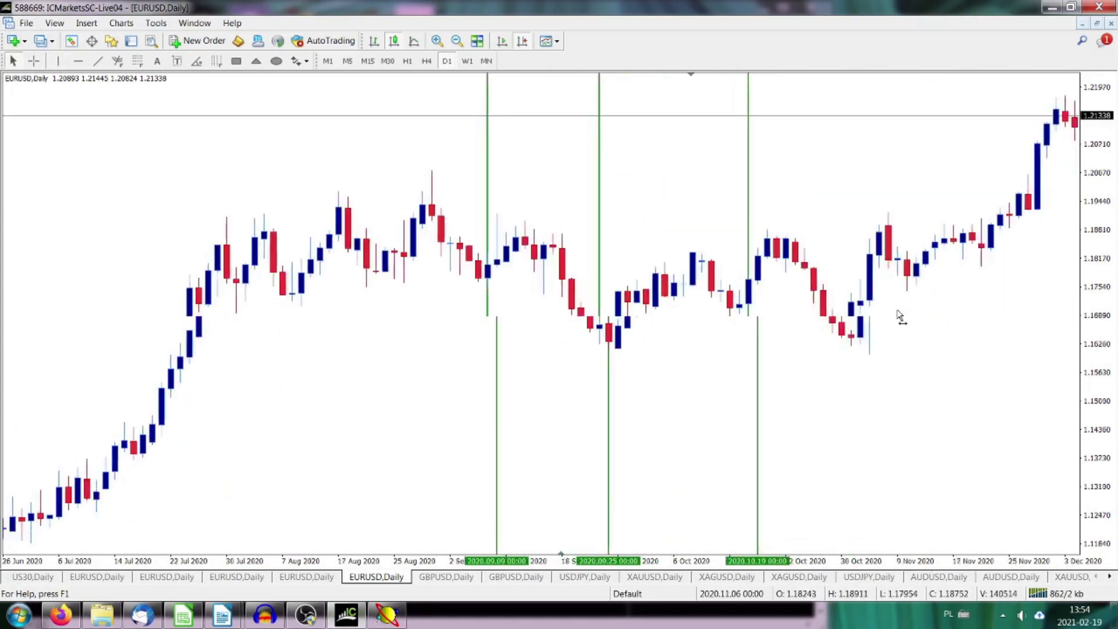
scroll(902, 317, down, 3)
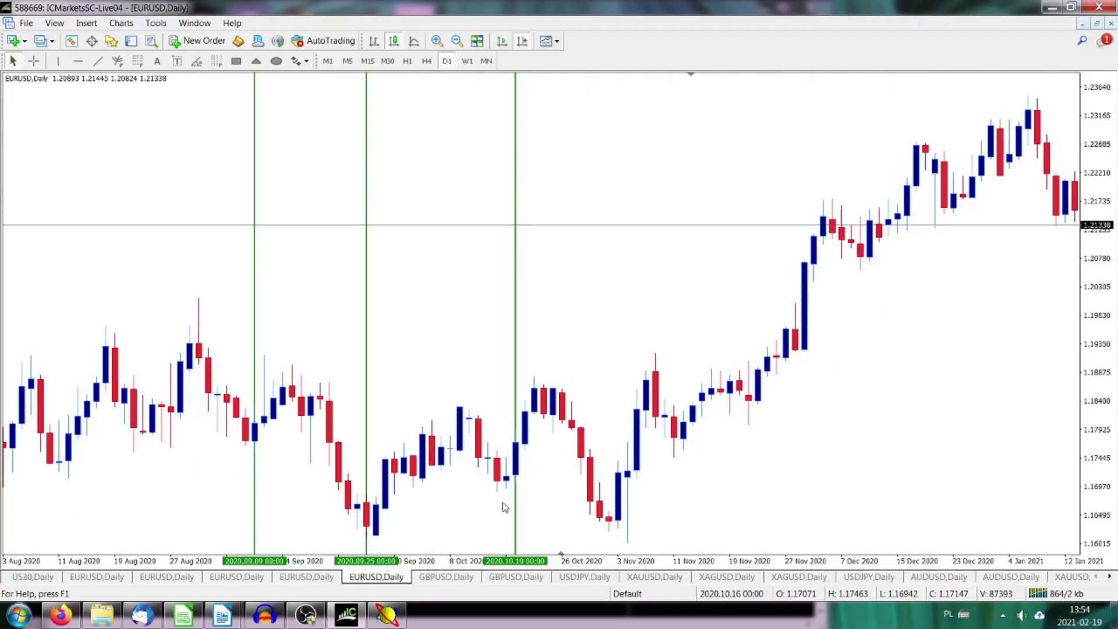
click(183, 619)
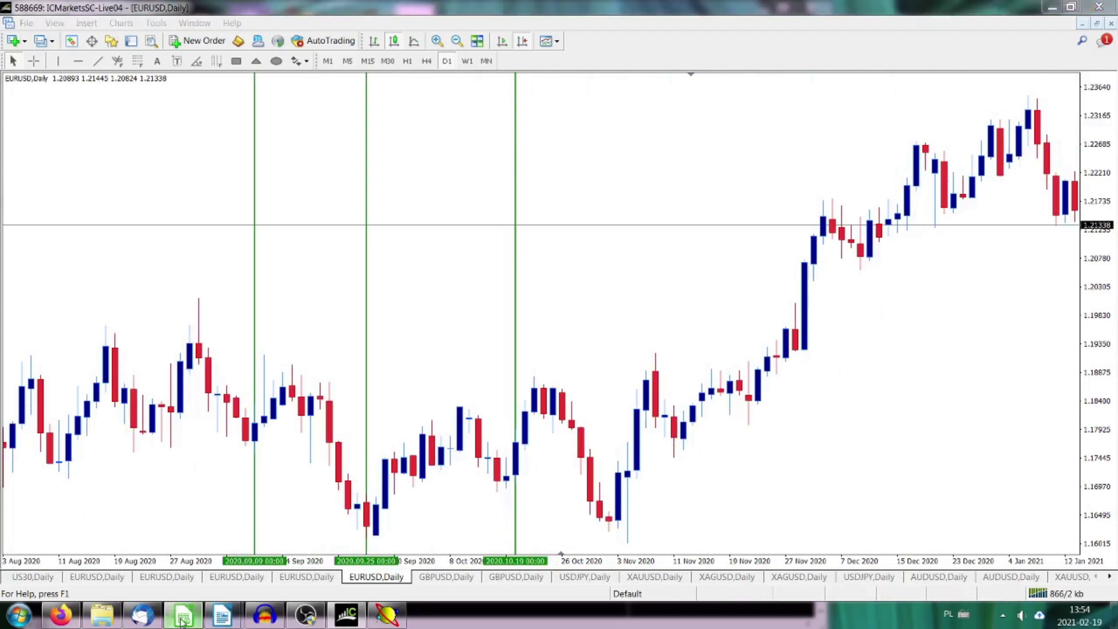
click(317, 382)
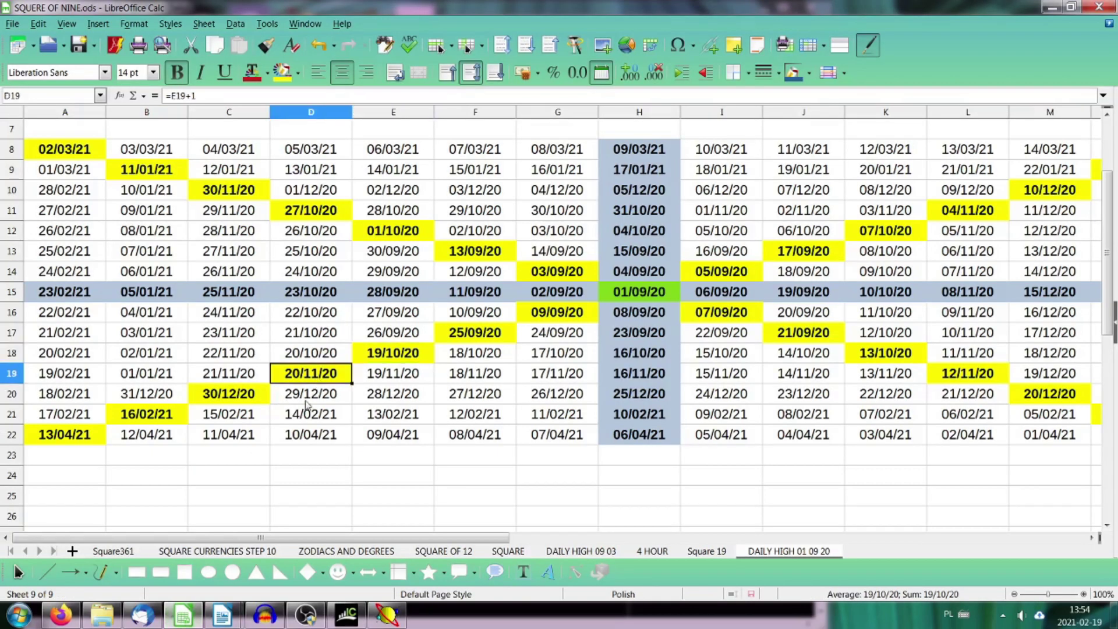
click(347, 619)
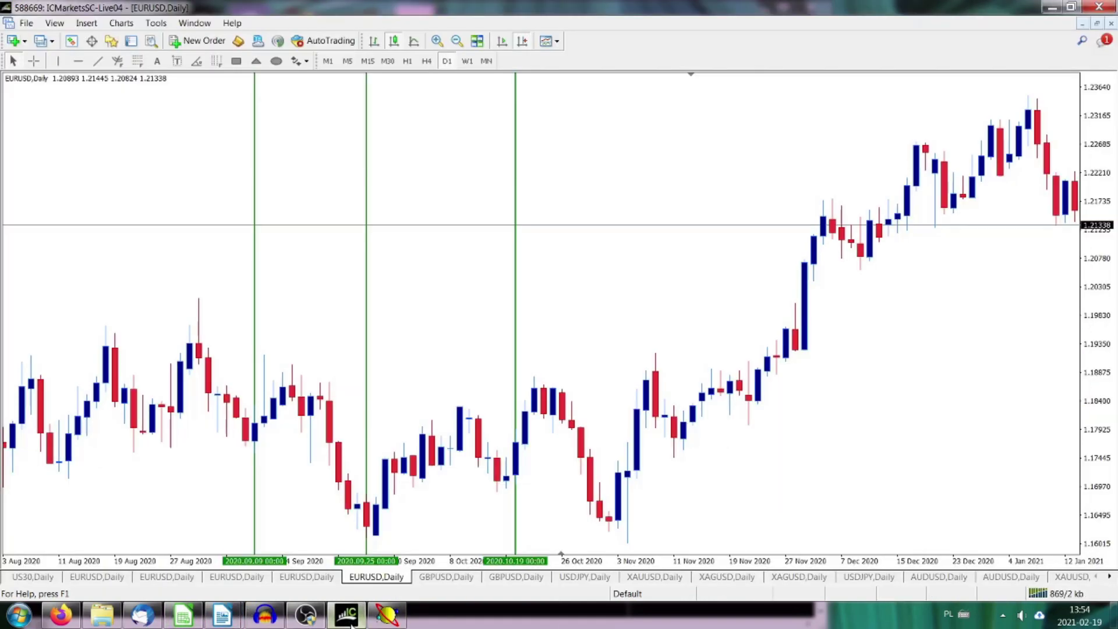
click(56, 60)
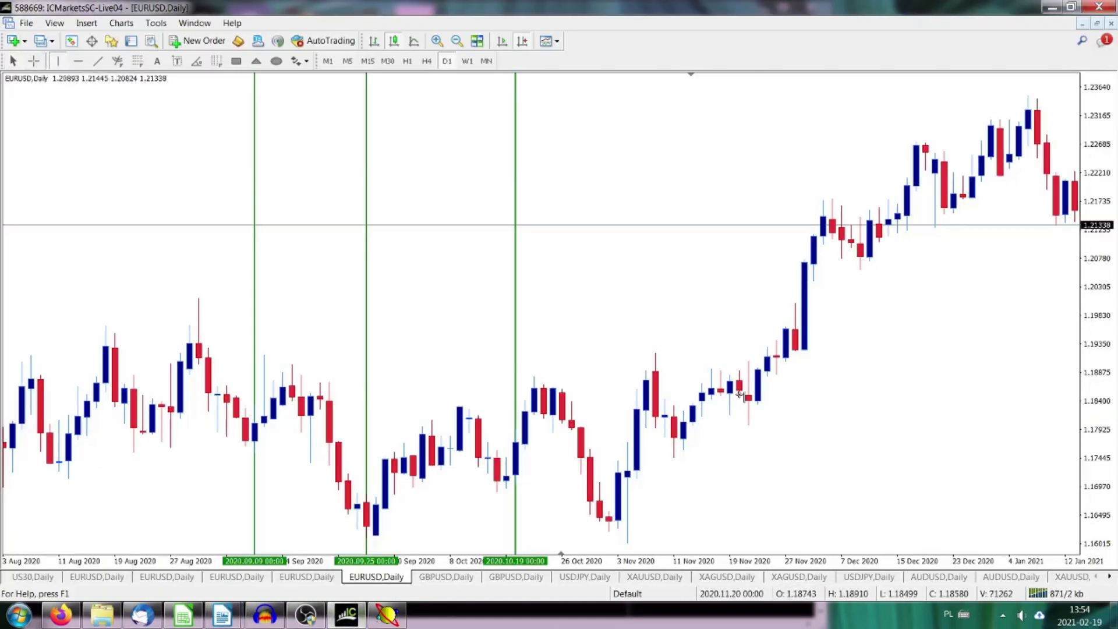
click(739, 395)
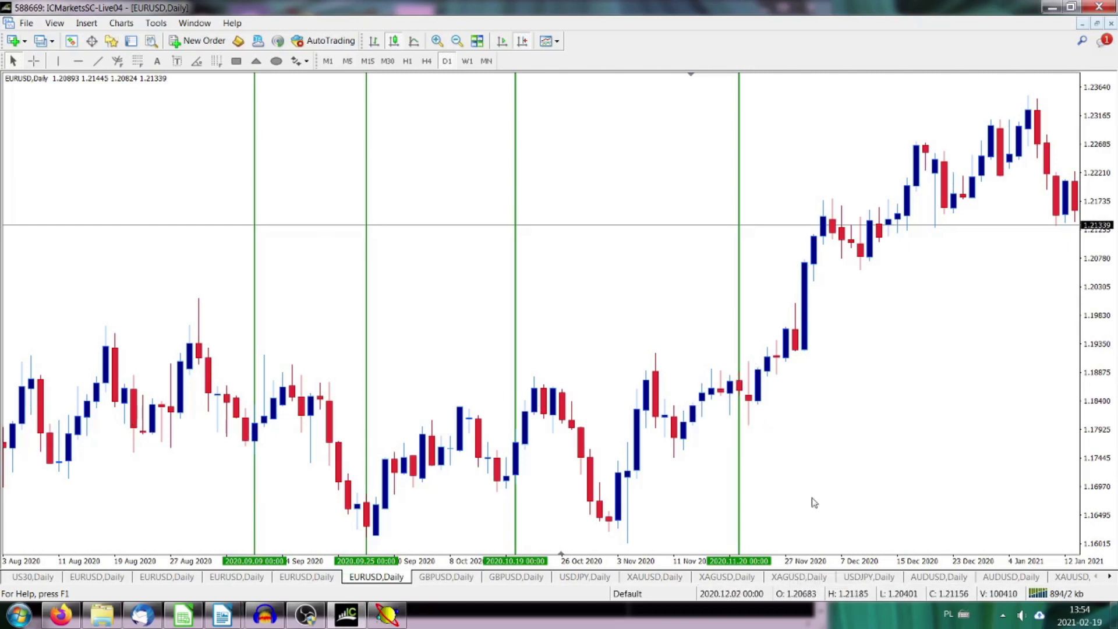
Step: Pick the diagonal date 30/12/20 in the date grid and mark it with a vertical line on the EURUSD daily chart
click(187, 620)
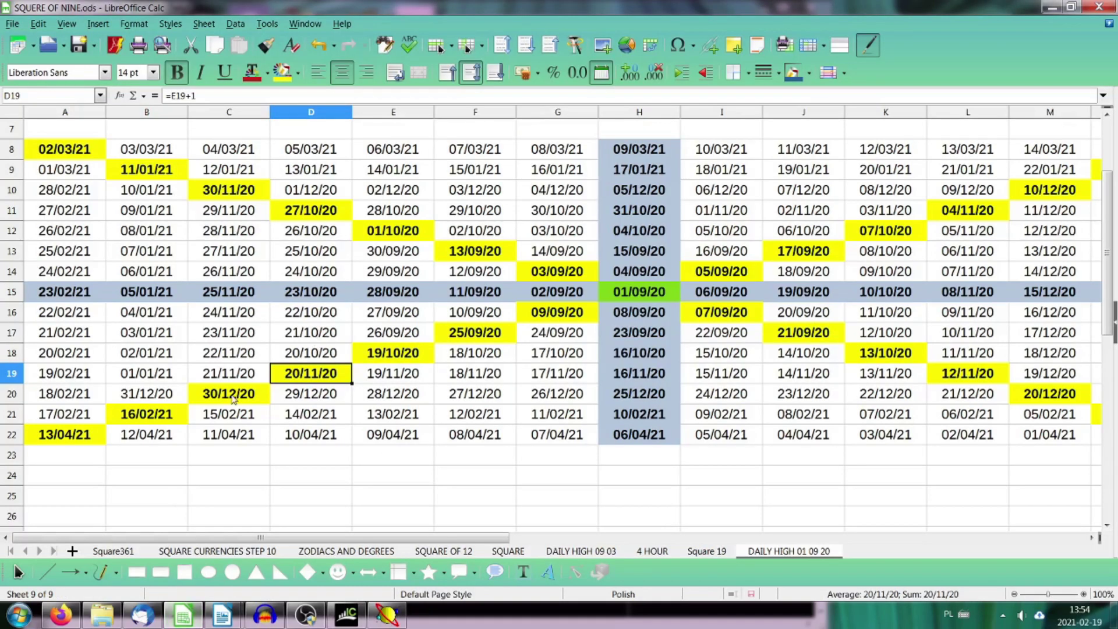
click(232, 398)
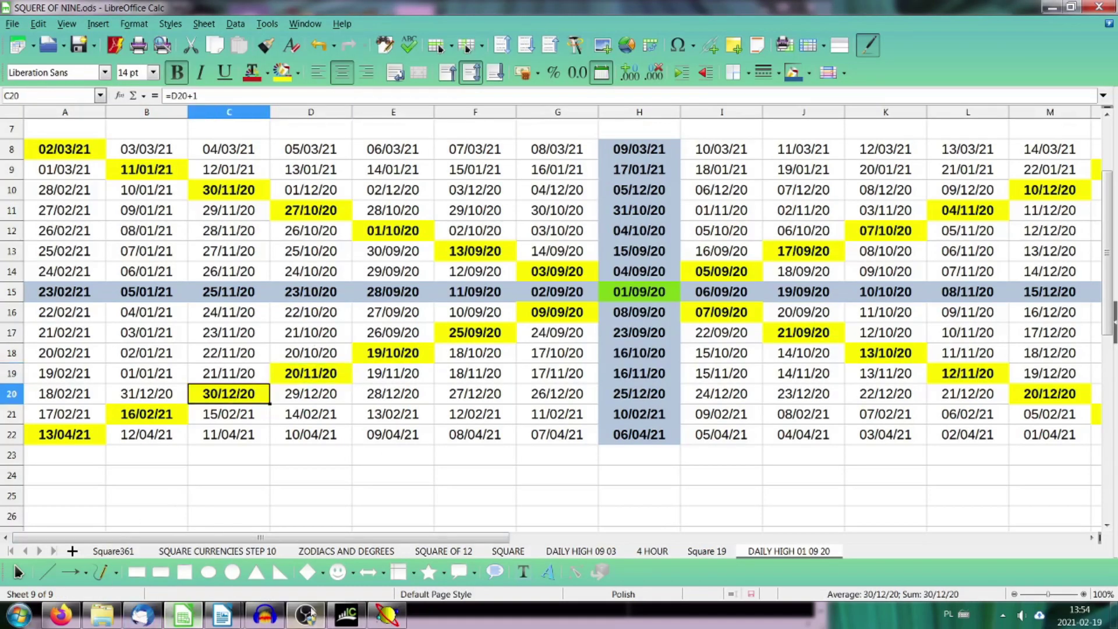
click(346, 615)
drag(904, 292, 834, 293)
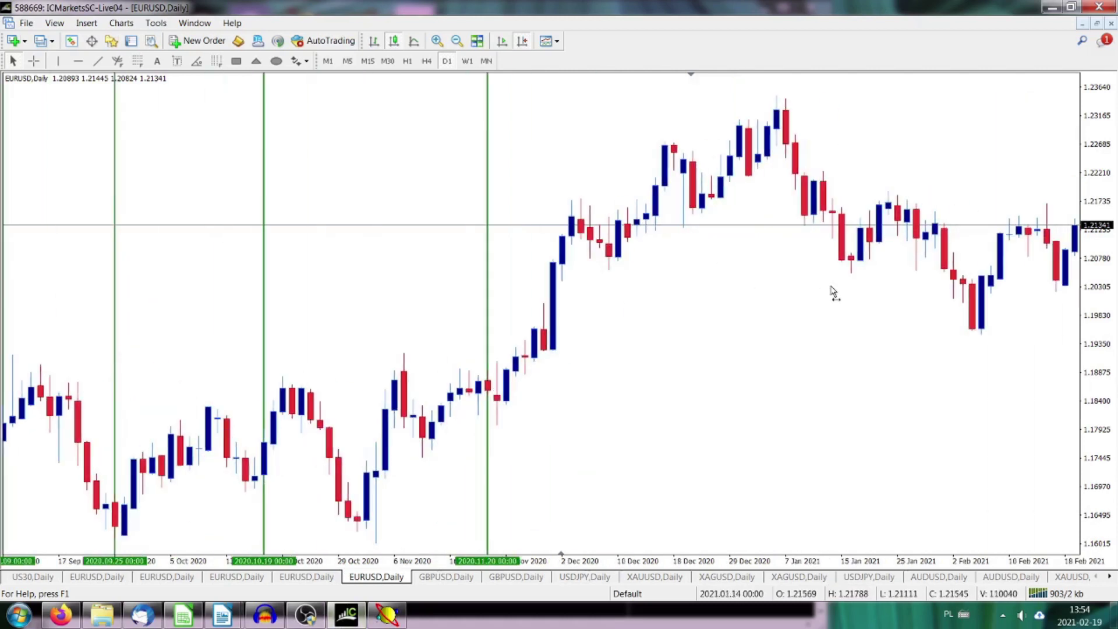
click(58, 60)
mouse_move(750, 173)
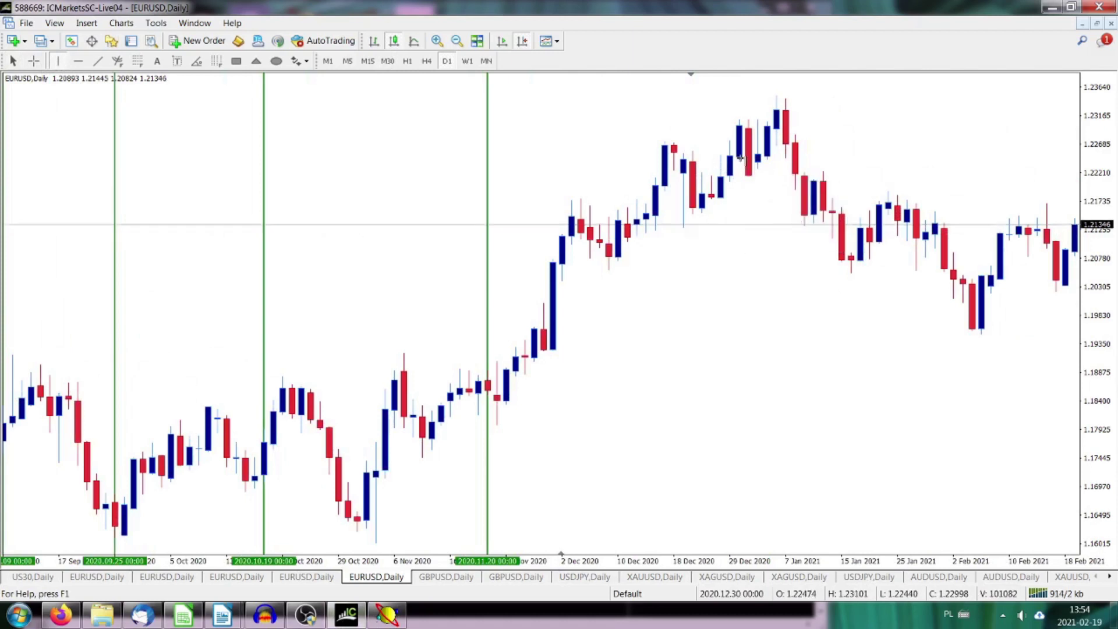
click(740, 158)
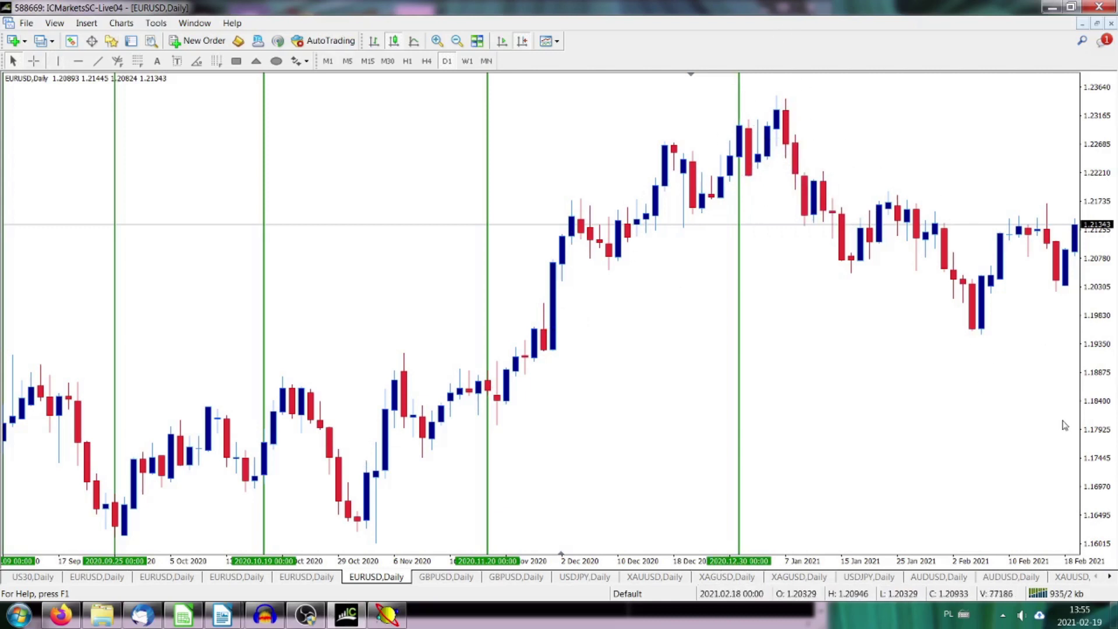
Step: Pick the diagonal date 16/02/21 in the date grid and mark it with a vertical line on the EURUSD daily chart
click(185, 616)
click(153, 418)
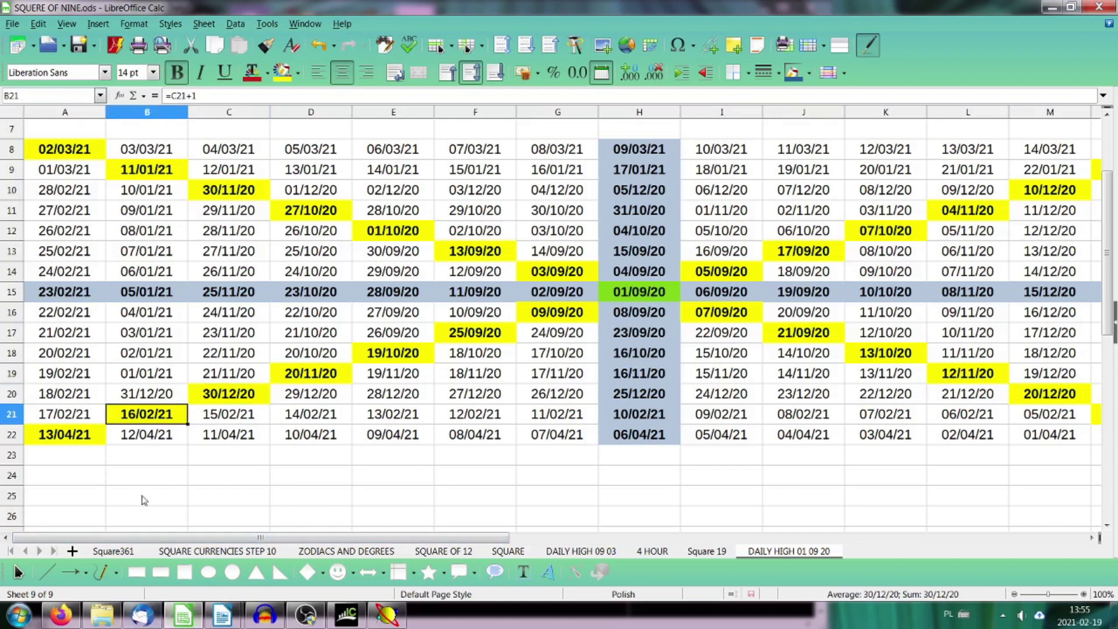
click(348, 617)
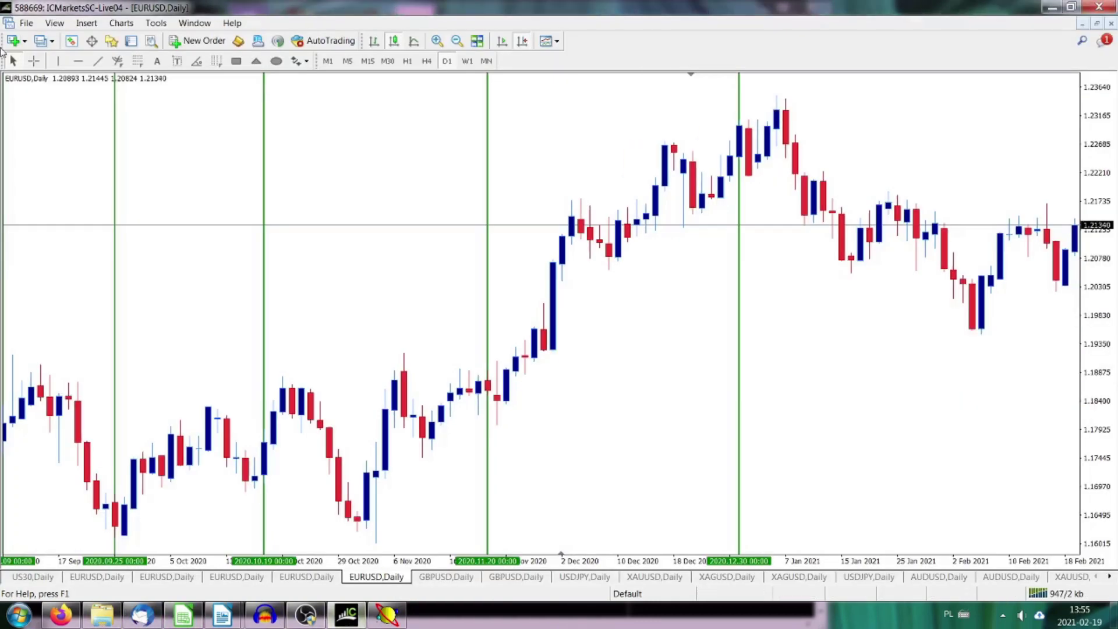
click(58, 62)
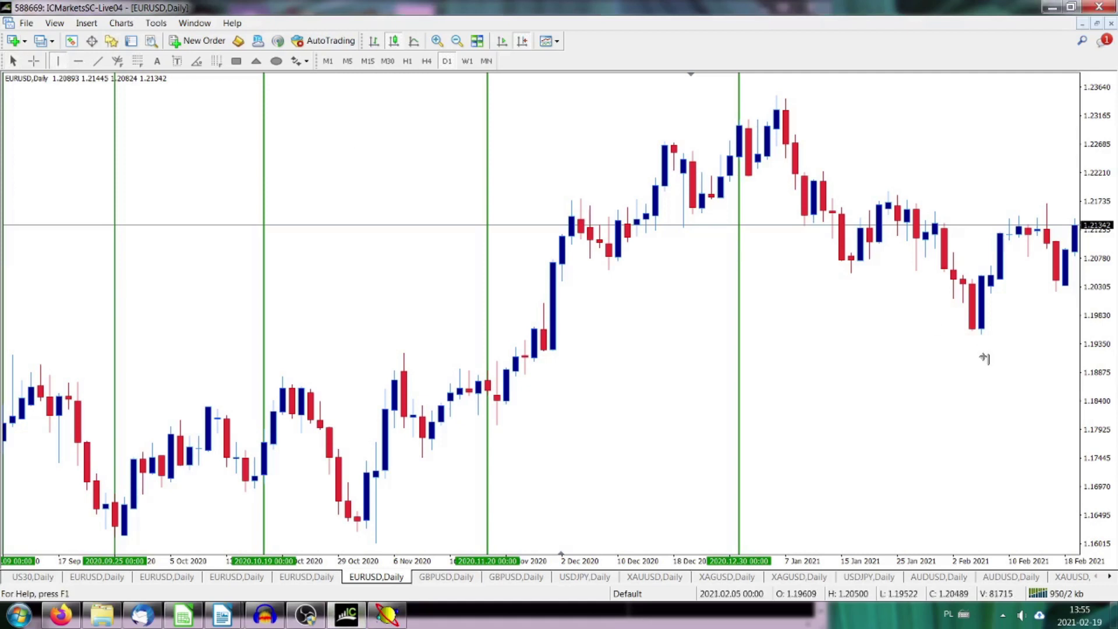
click(1046, 233)
Step: Move the newest vertical line to 12 February 2021 and put it back on 16 February 2021
scroll(928, 328, down, 5)
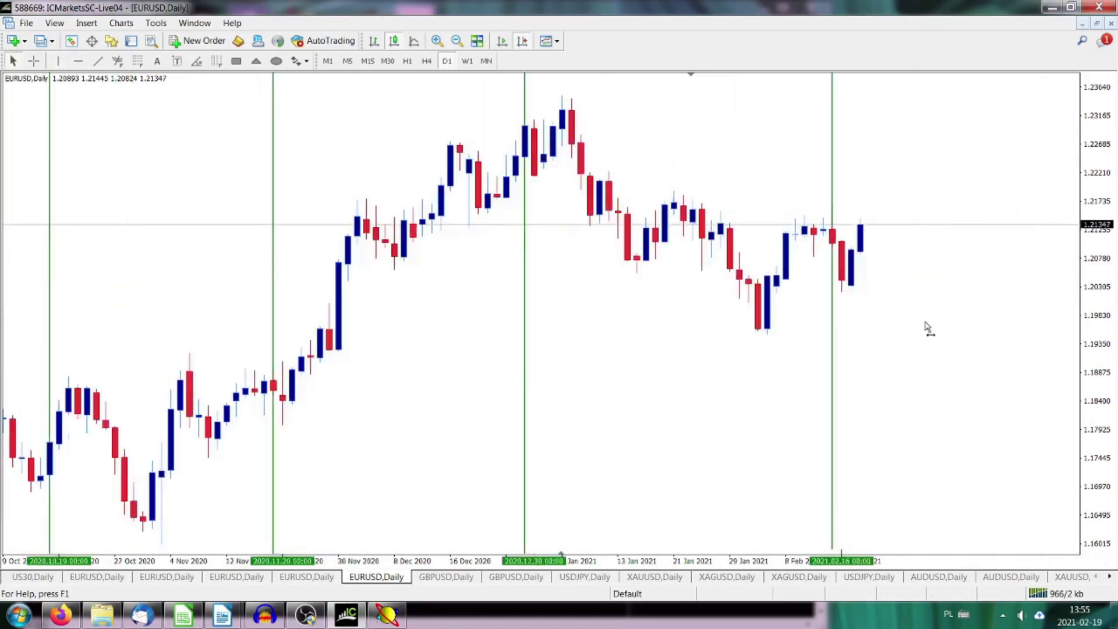
scroll(928, 328, down, 3)
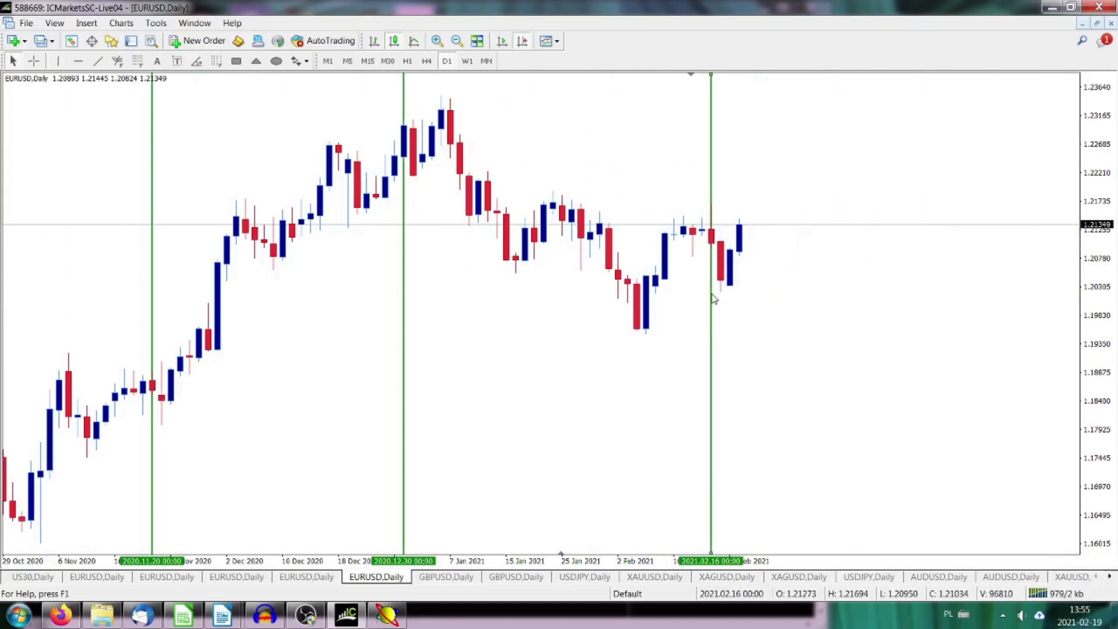
drag(712, 299, 694, 299)
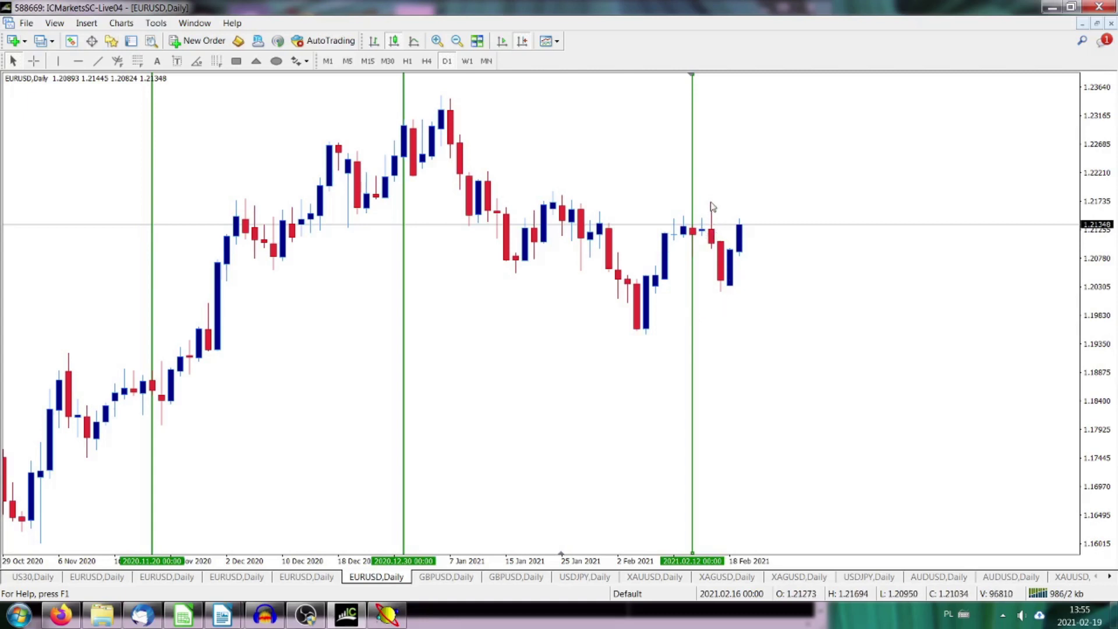
drag(693, 293, 718, 293)
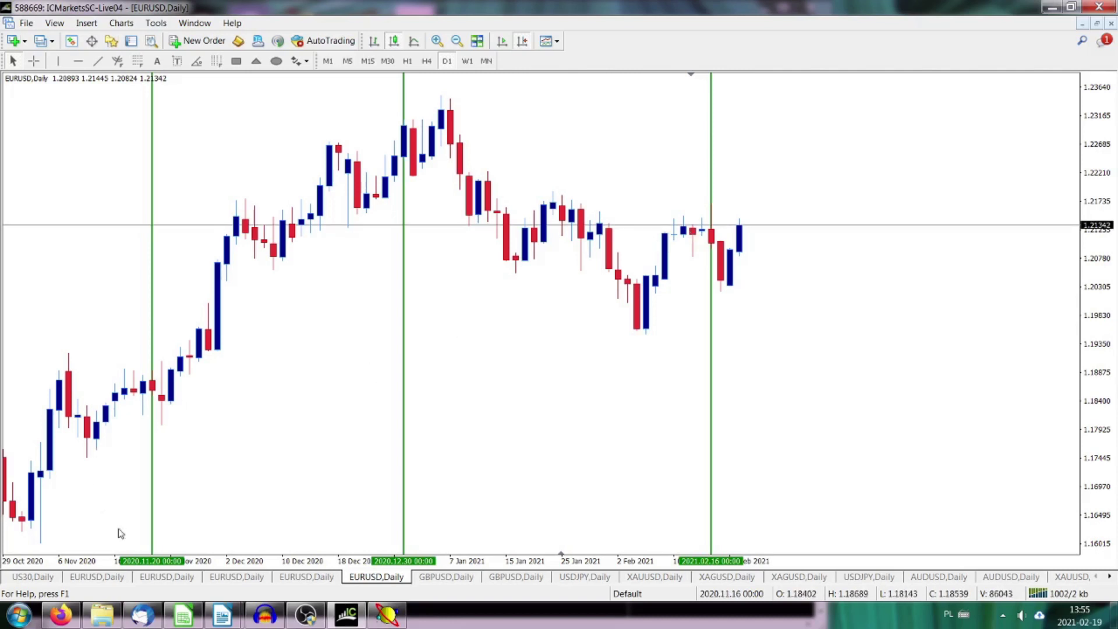
Step: Switch back to the DAILY HIGH 01 09 20 date grid in SQUERE OF NINE.ods
click(184, 618)
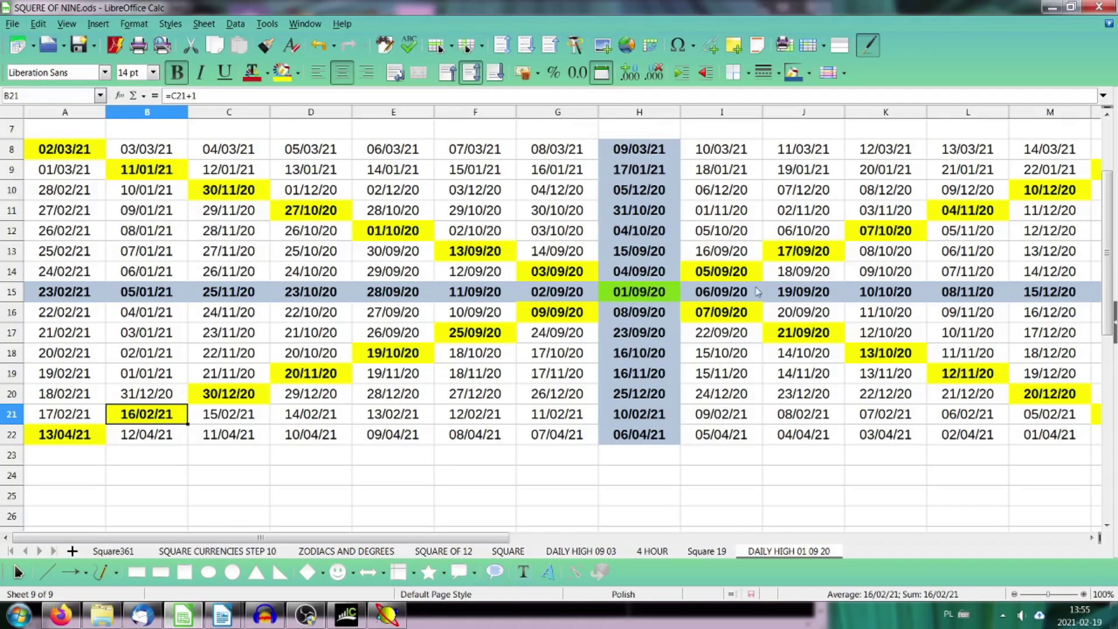